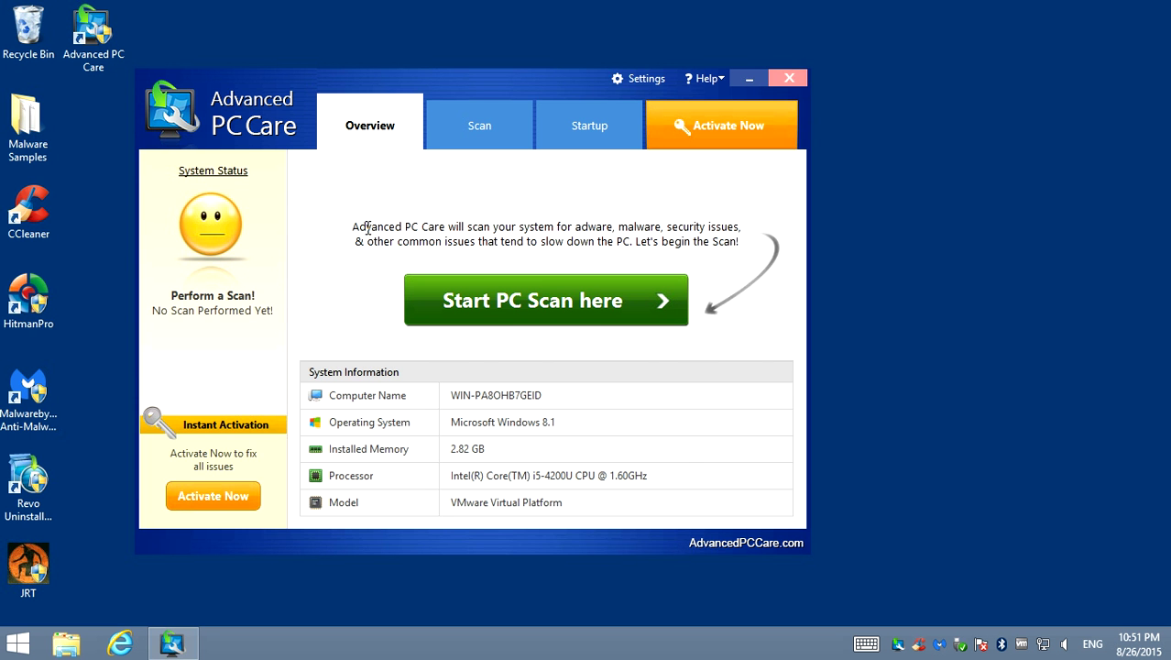
Run a PC scan in Advanced PC Care, then close its activation offer and the program window
left_click(514, 327)
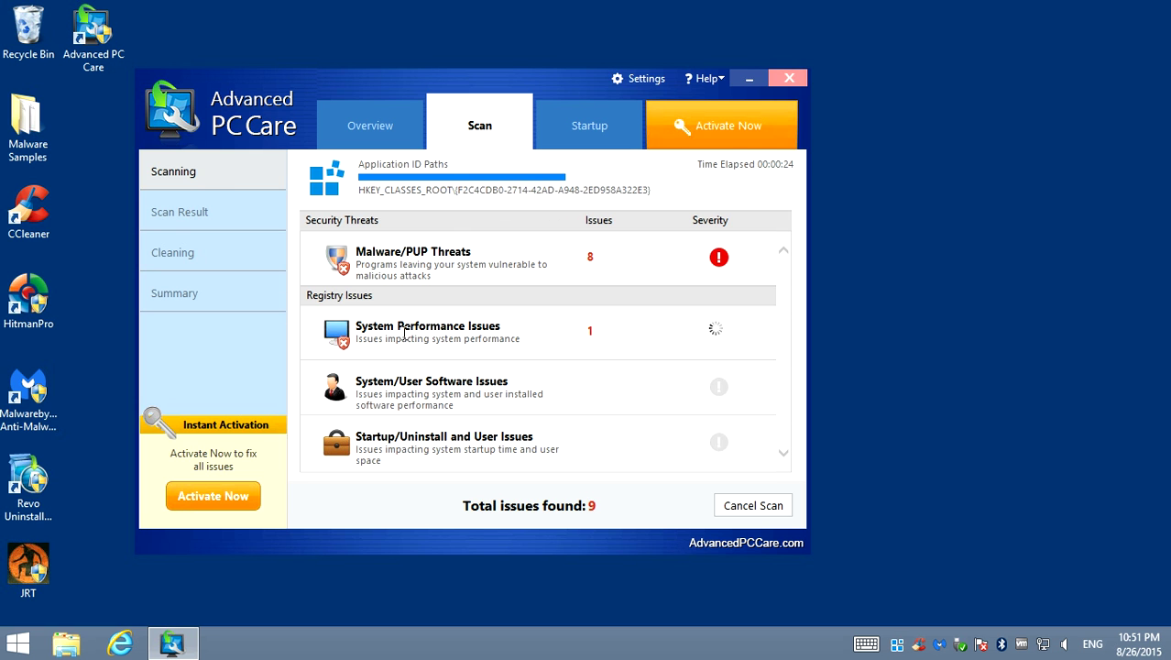
left_click(717, 504)
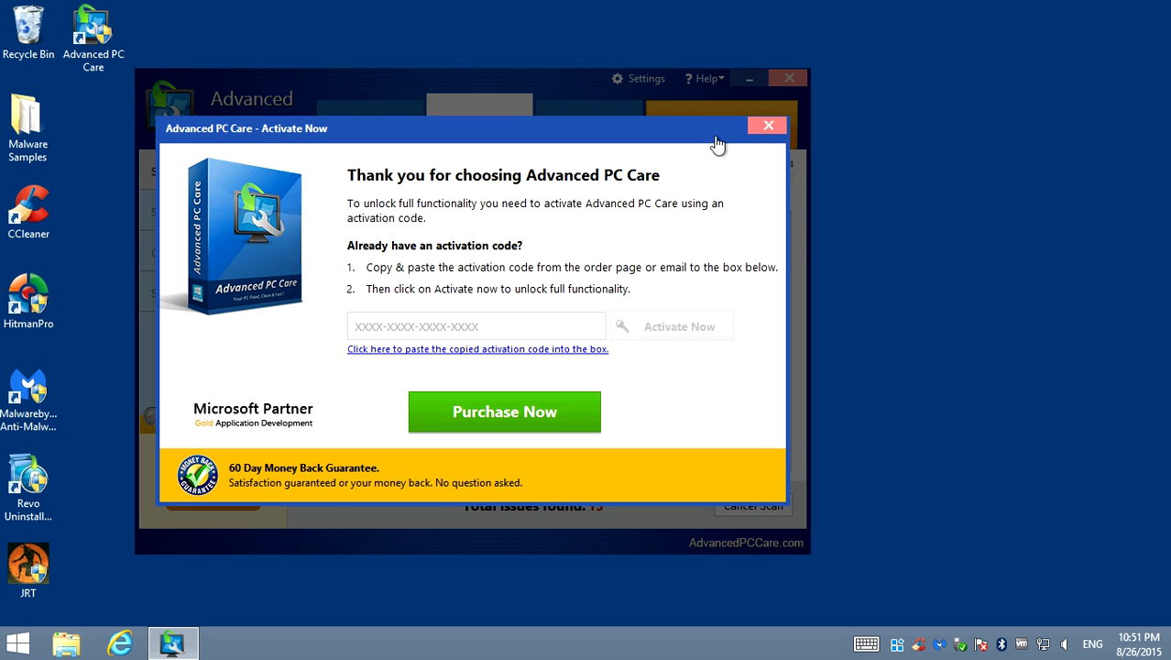
left_click(766, 127)
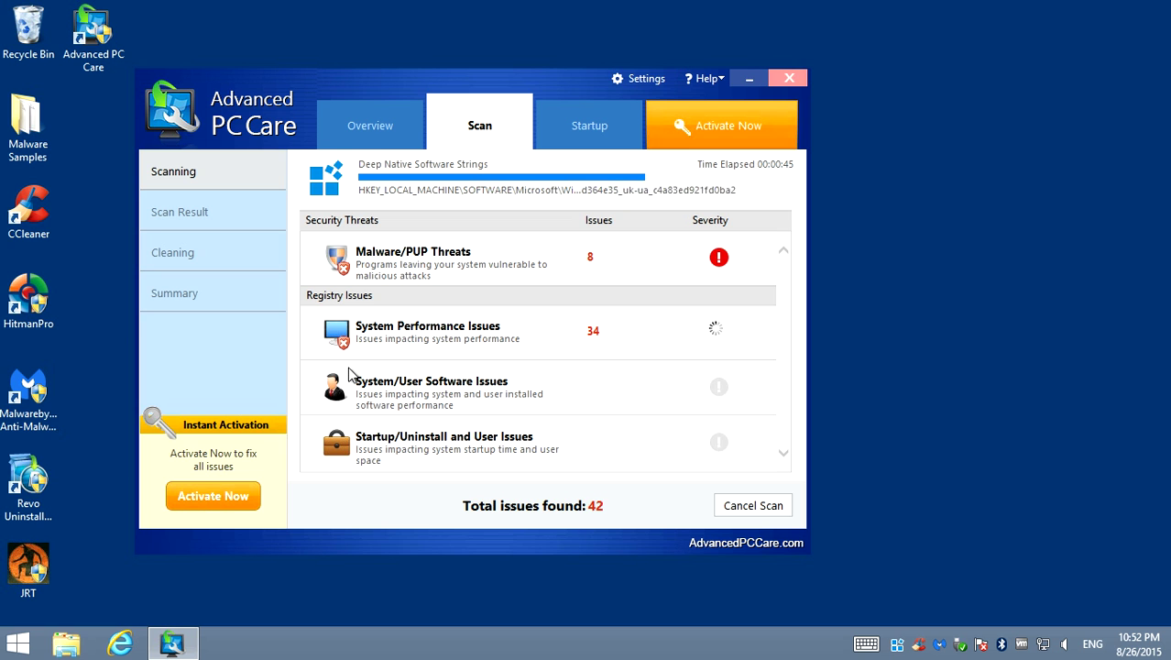
left_click(788, 83)
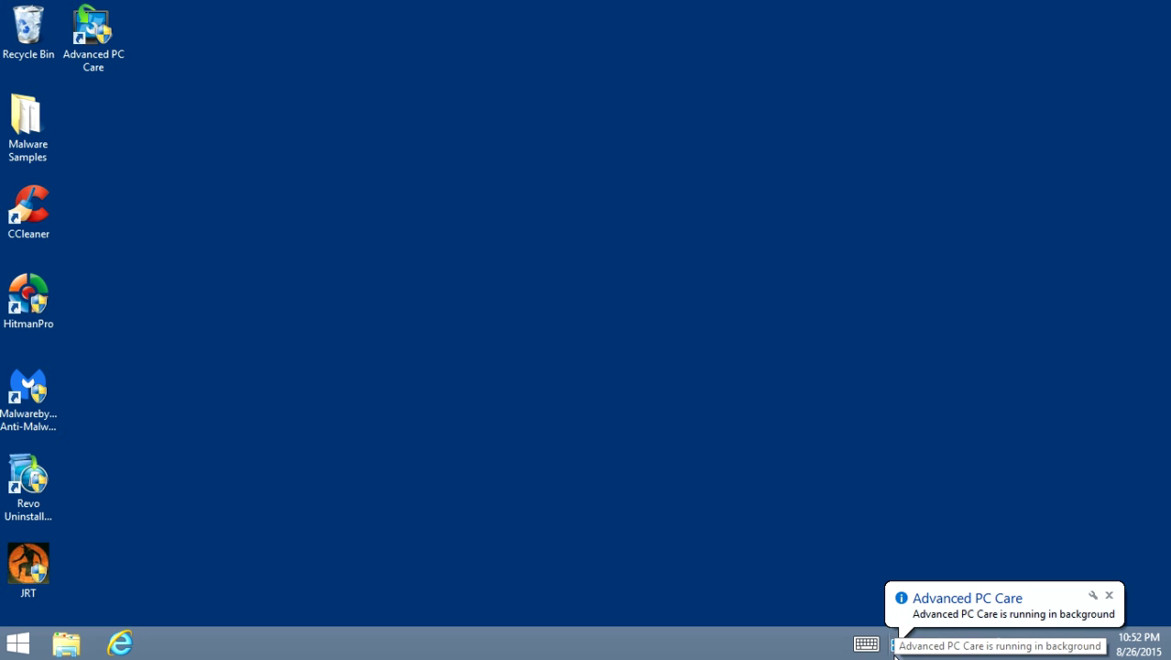
Move the Revo Uninstaller Pro shortcut out to an empty area of the desktop
right_click(80, 34)
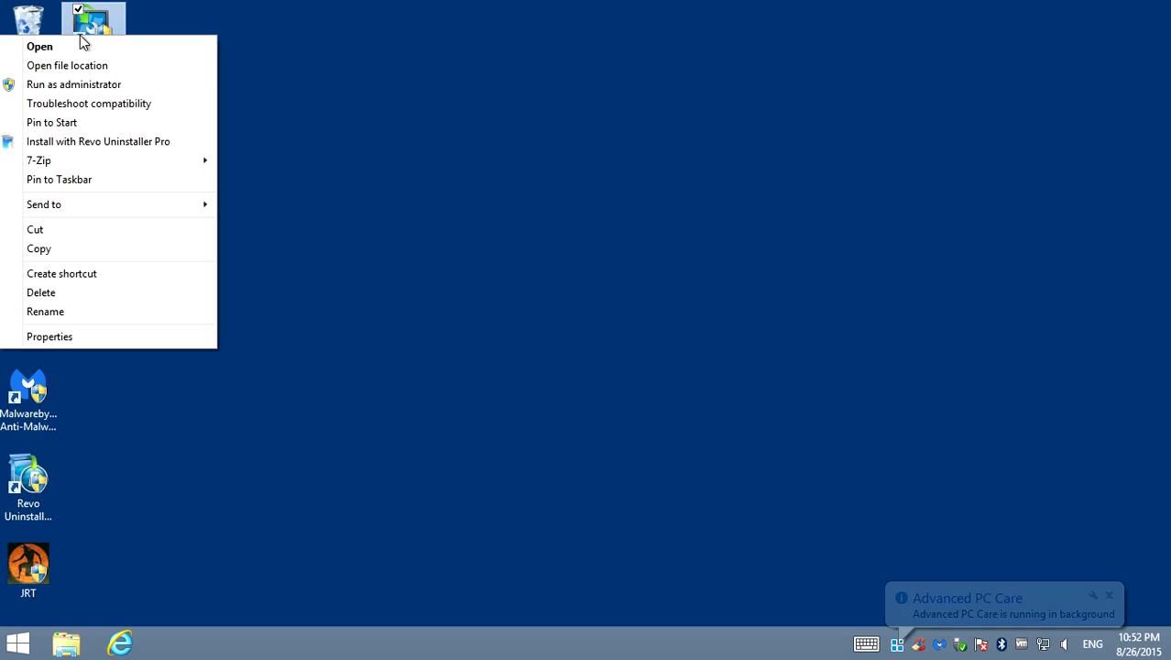
left_click(405, 59)
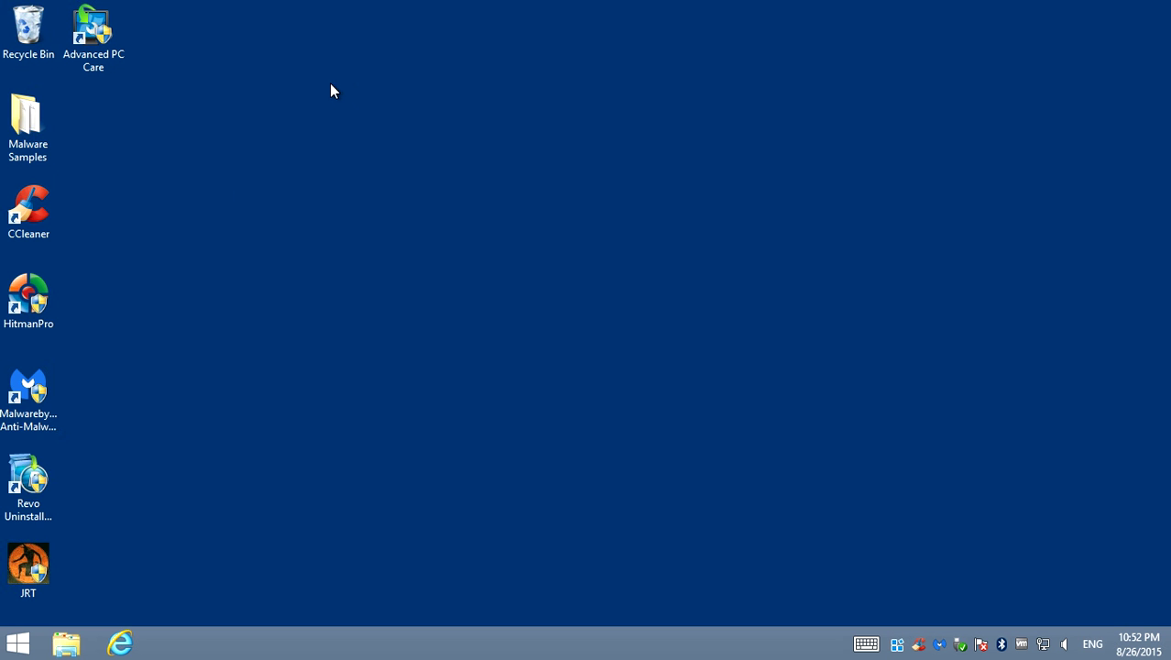
left_click_drag(58, 481, 282, 400)
Open Internet Explorer and turn the system volume all the way down
left_click(109, 648)
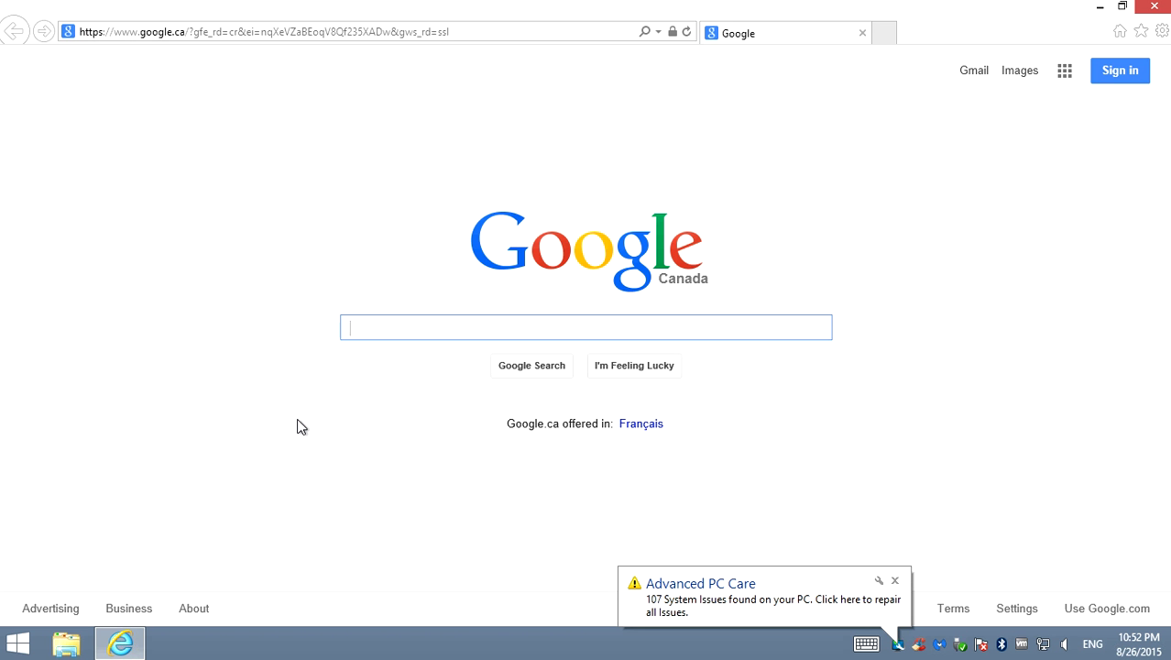
left_click(1063, 643)
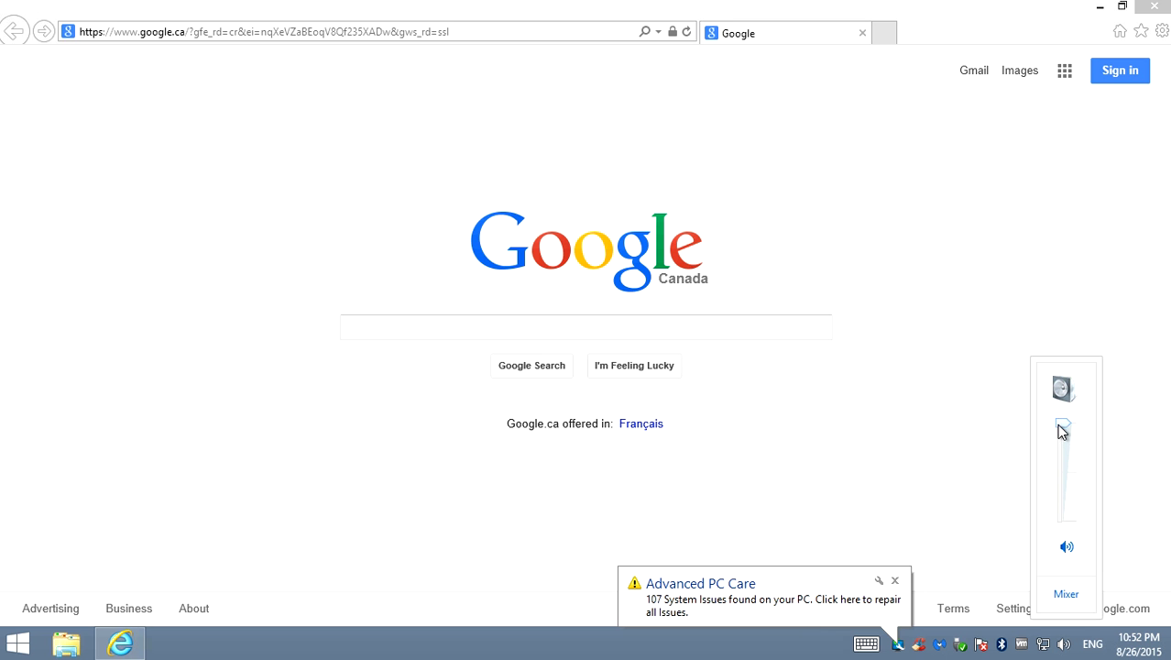
left_click_drag(1062, 429, 1058, 522)
Search Google for Revo Uninstaller, view the revouninstaller.com home page and close the browser
left_click(365, 323)
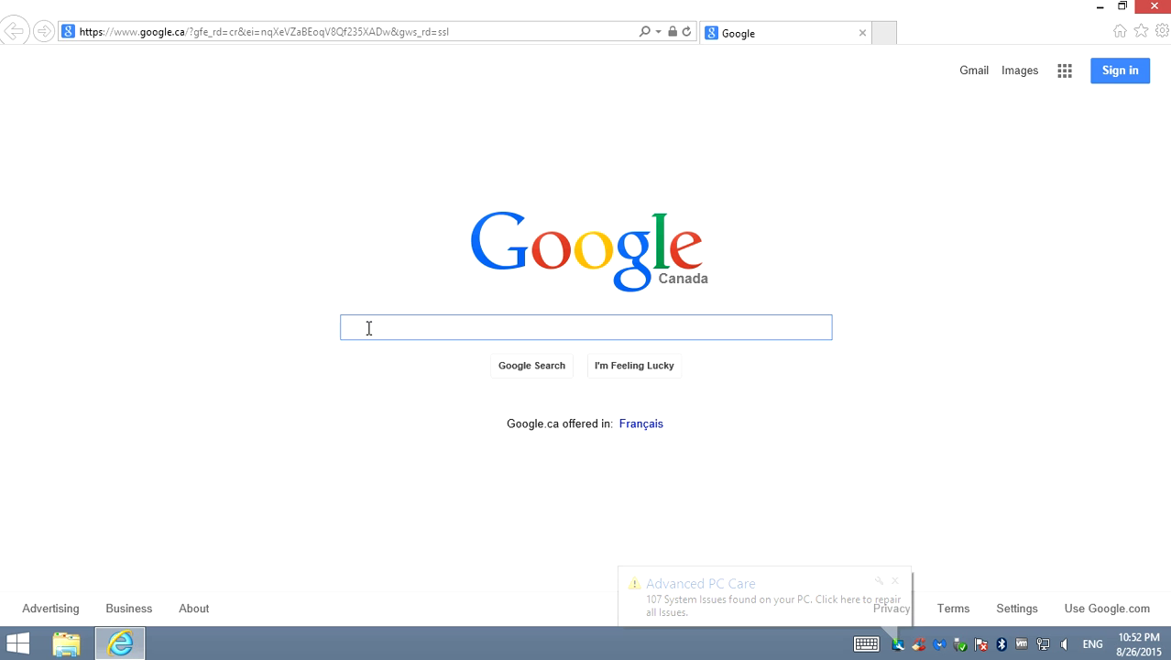
type("Rev")
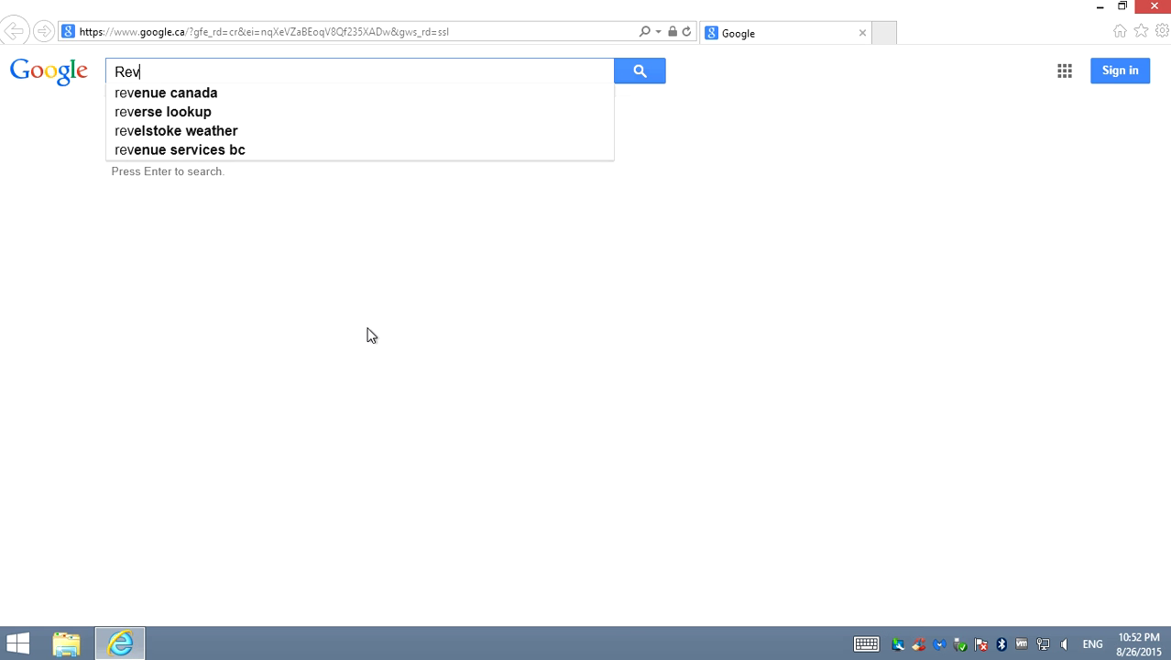
type("o U")
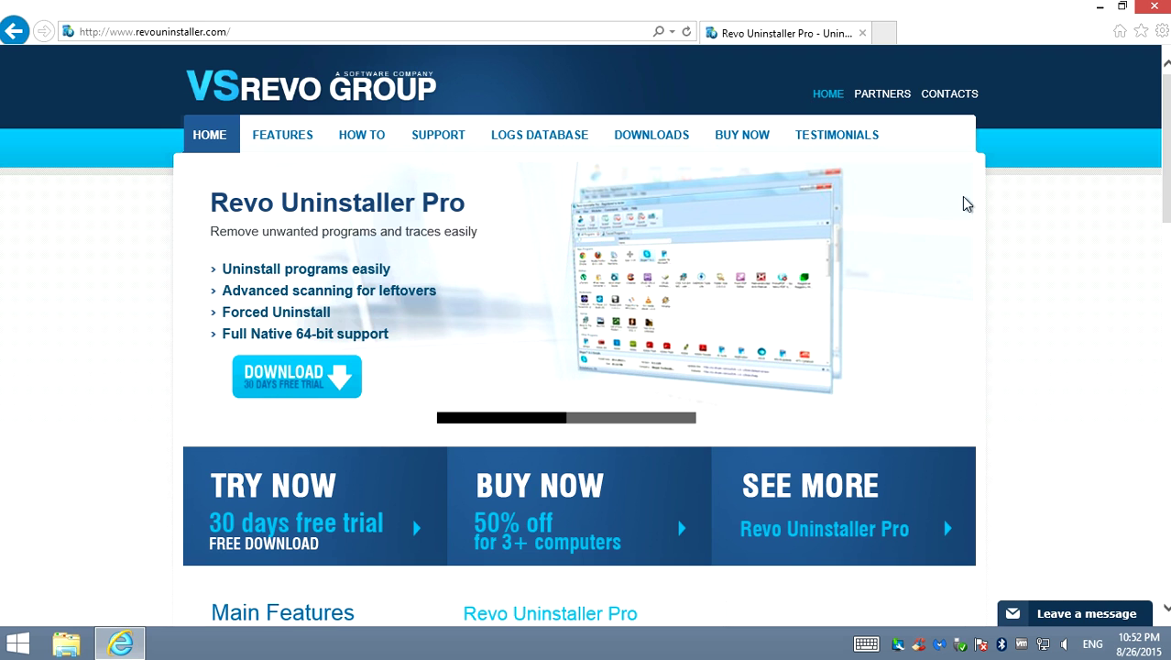
left_click(1153, 7)
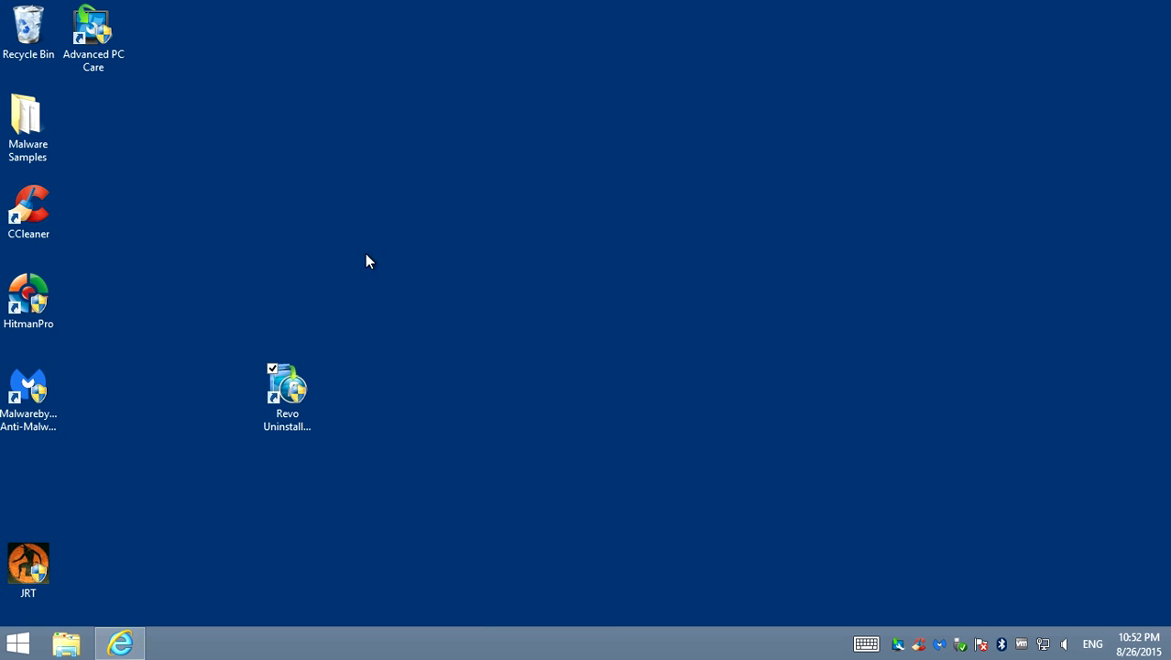
Launch Revo Uninstaller Pro with permission to make changes and uninstall Advanced PC Care through its built-in uninstaller
double_click(279, 392)
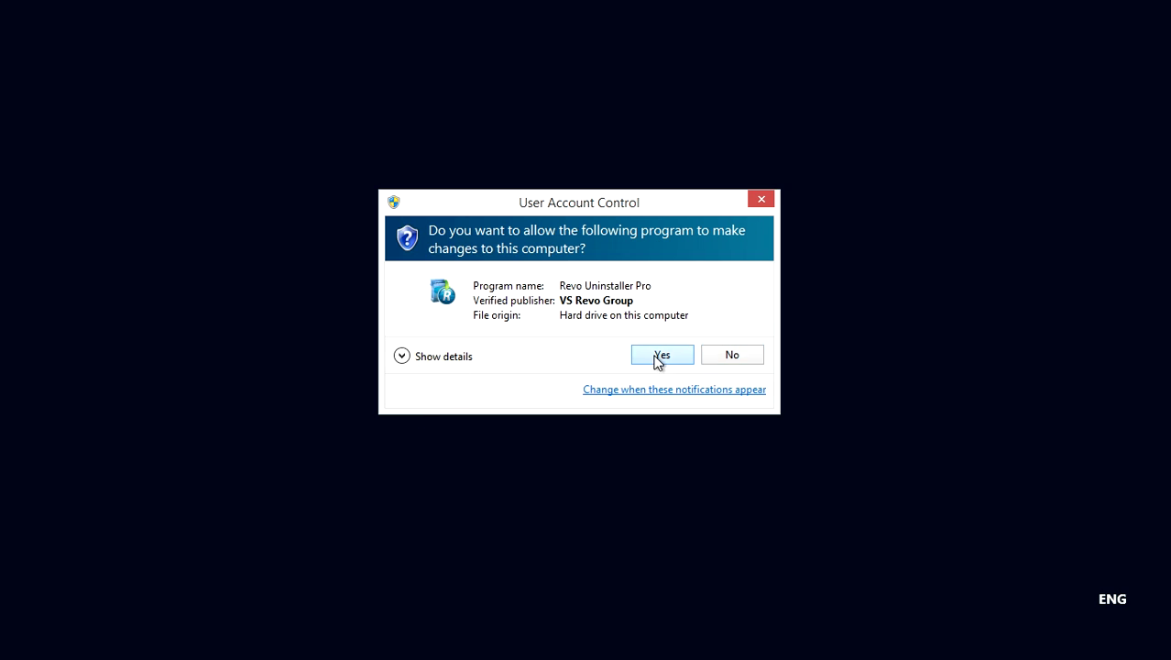
left_click(660, 356)
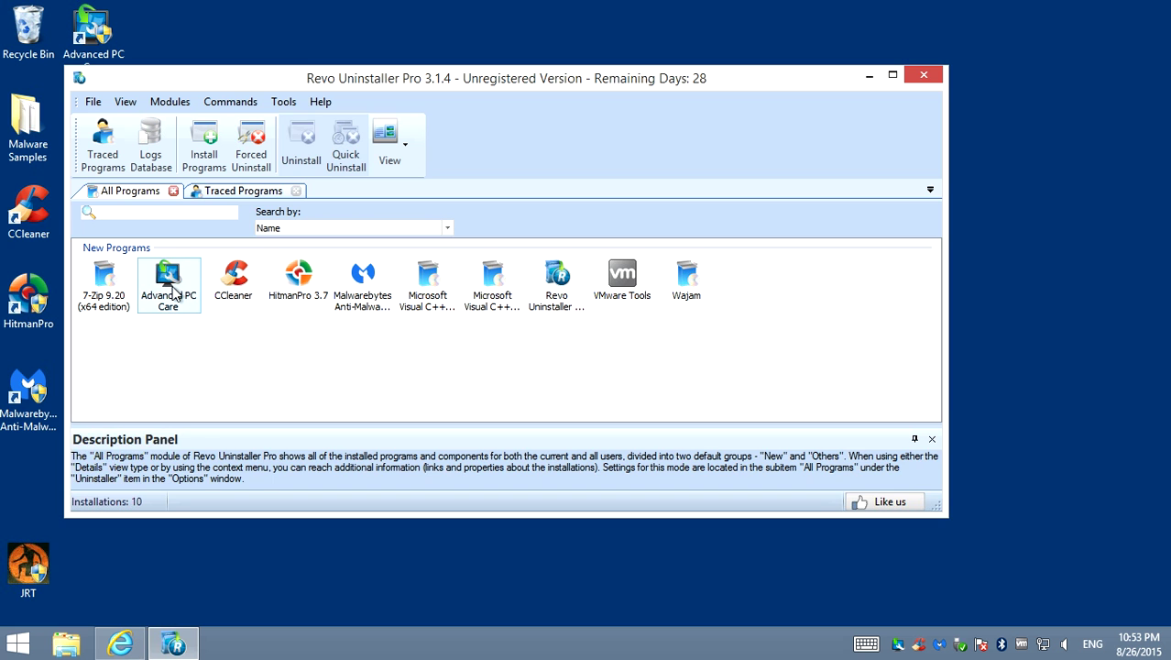
left_click(173, 289)
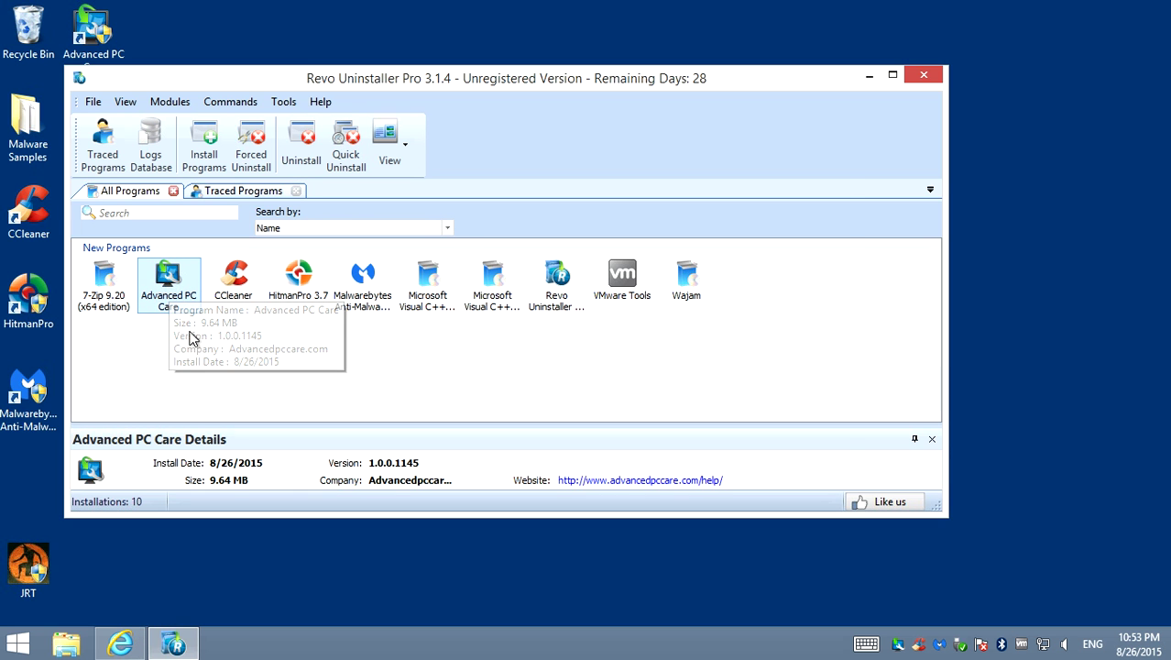
left_click(306, 168)
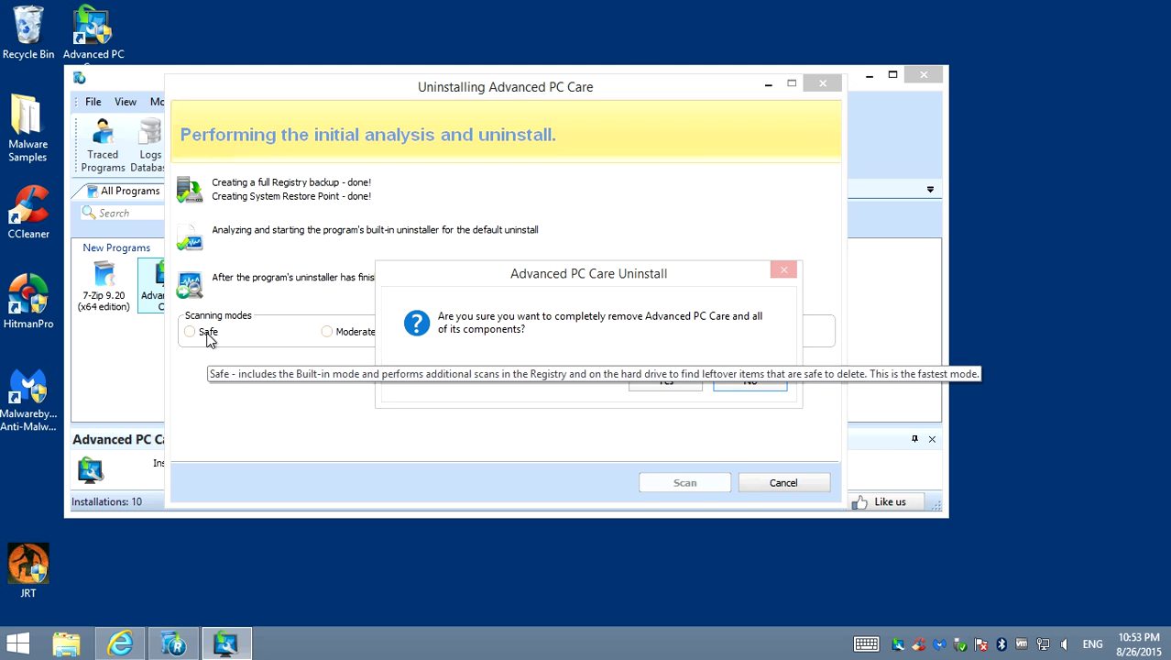
left_click(666, 383)
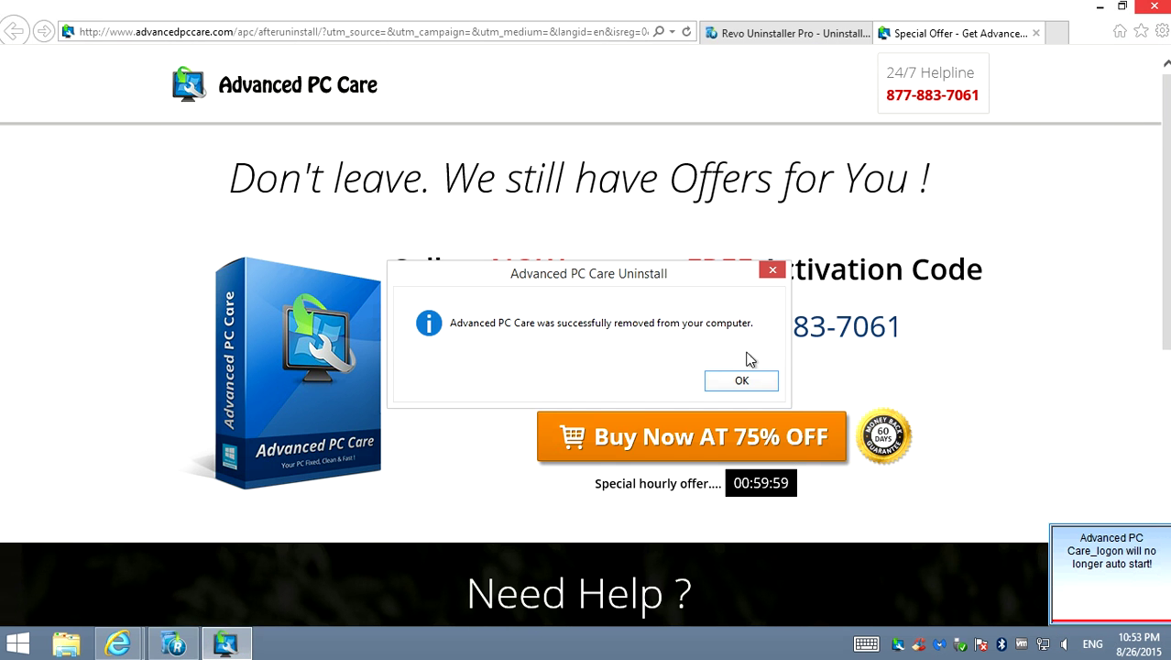
left_click(738, 380)
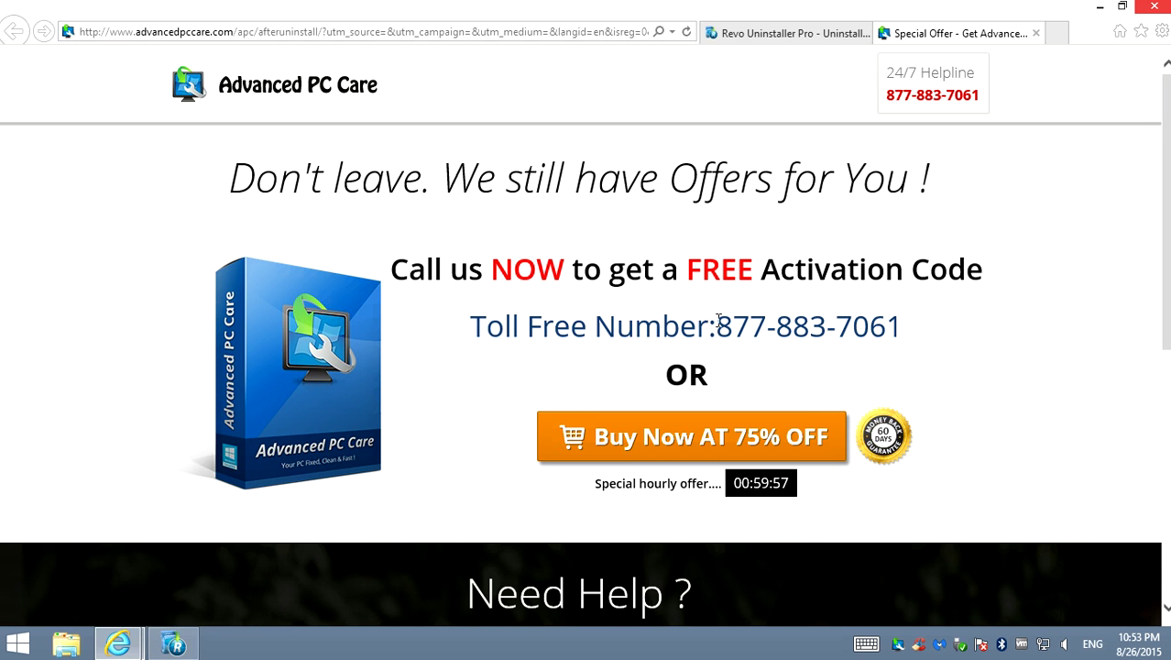
Close the Advanced PC Care special-offer page and scan for the program's leftovers in Advanced mode
left_click_drag(711, 326, 988, 316)
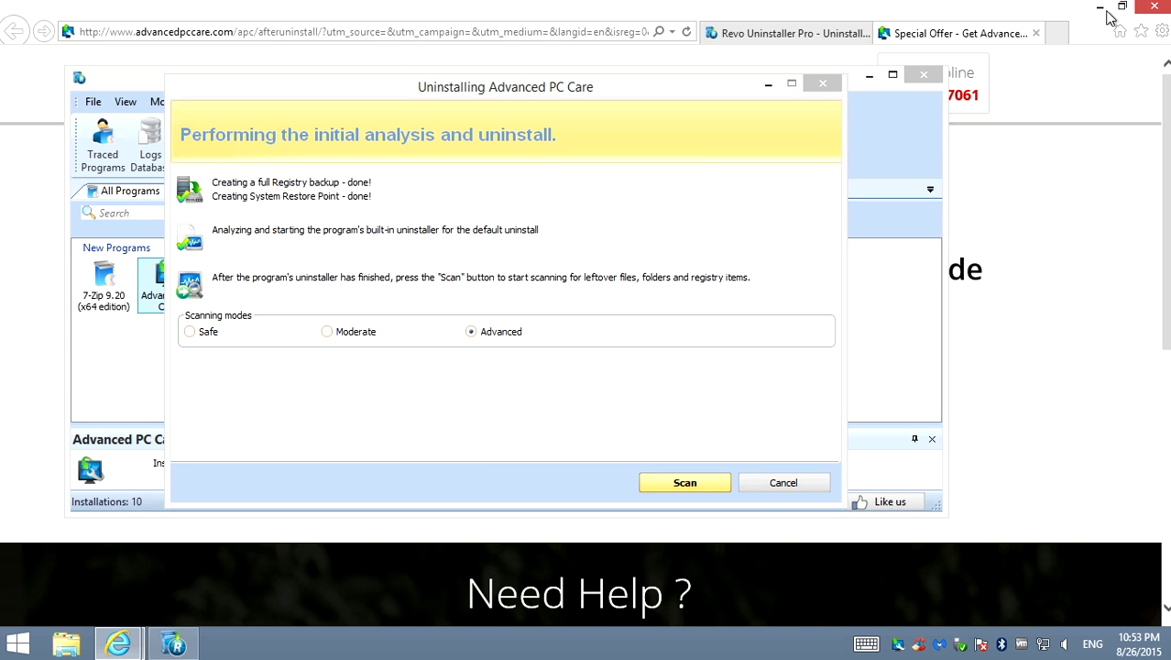
left_click(1152, 9)
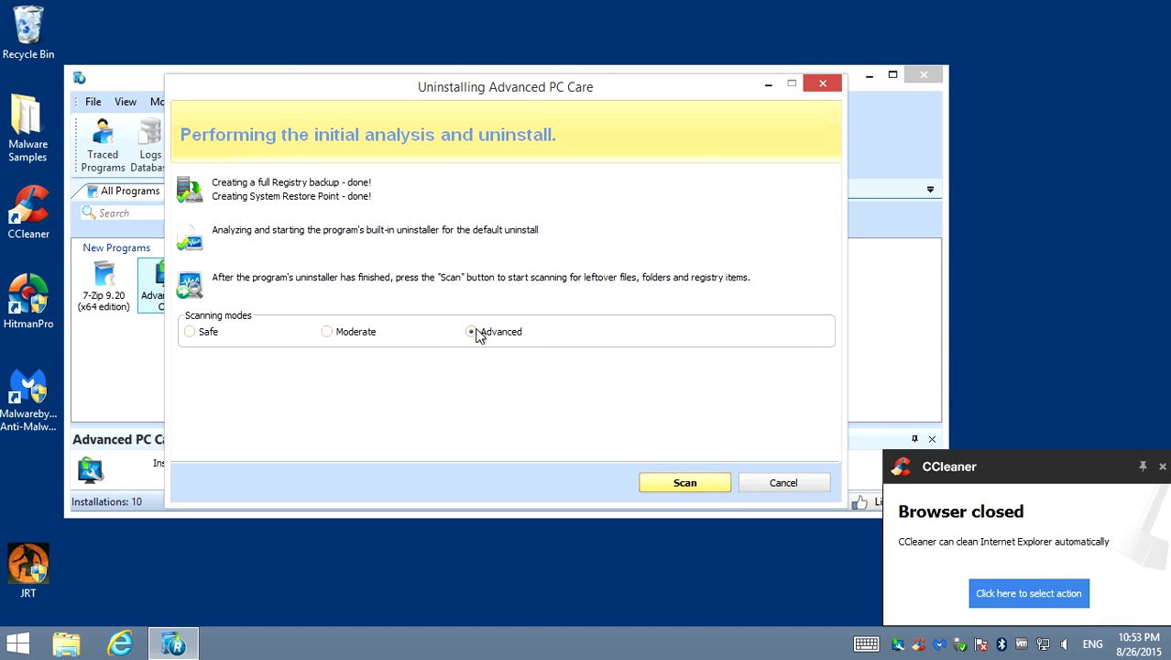
left_click(673, 484)
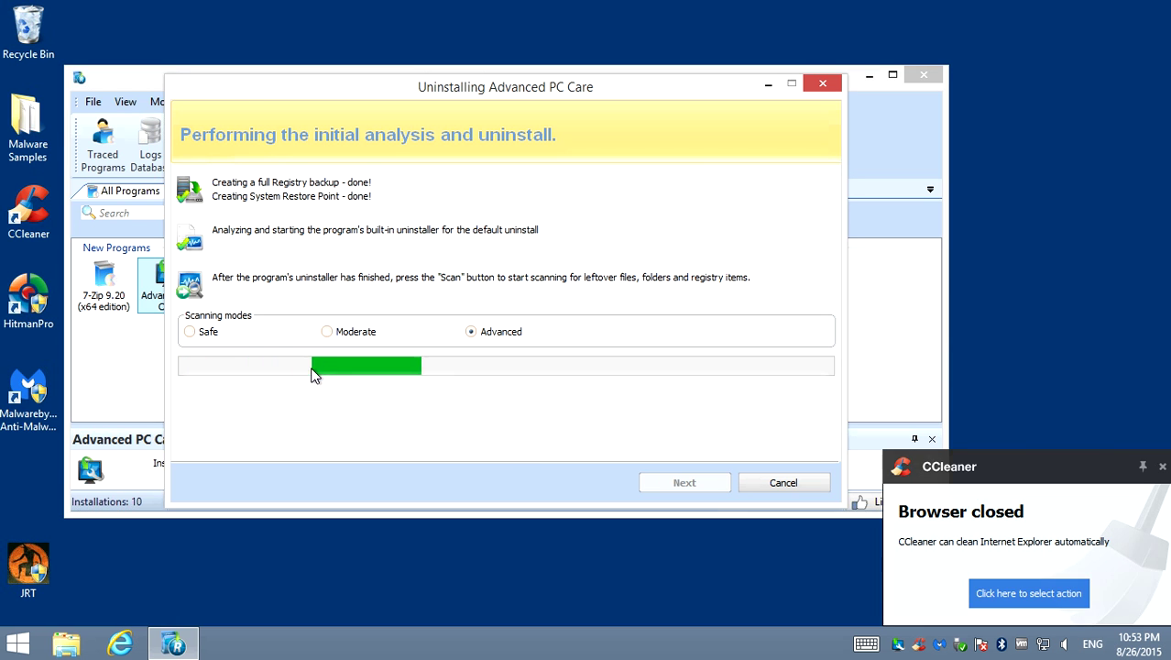
left_click(1161, 468)
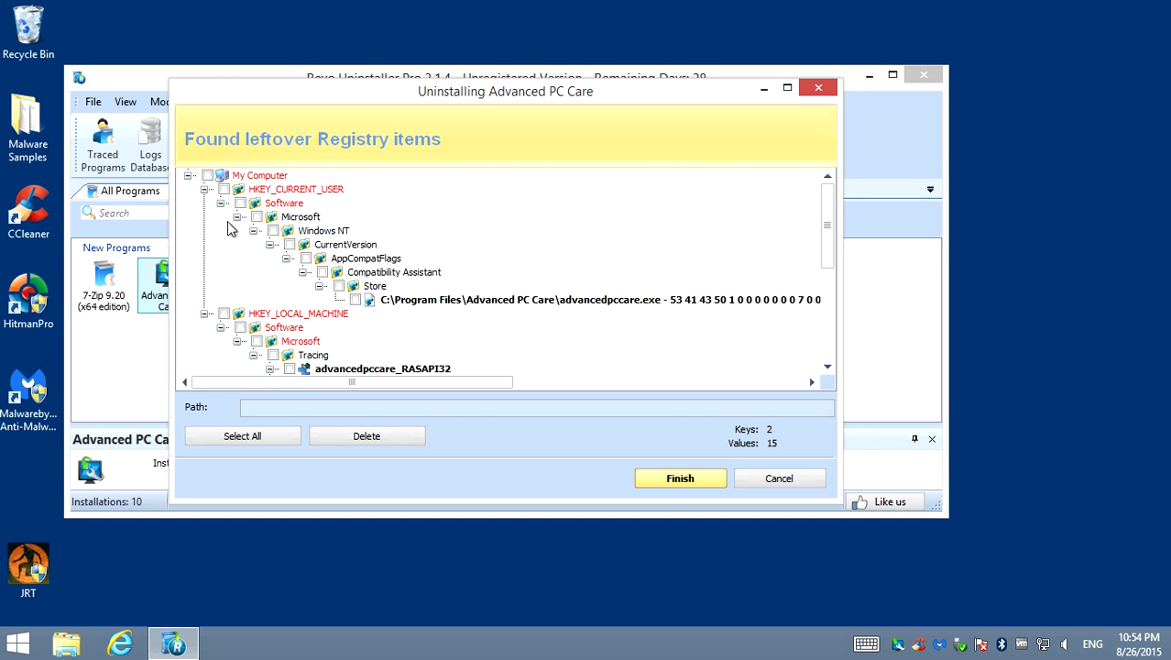
Delete all the leftover registry items found for Advanced PC Care and close Revo Uninstaller Pro
left_click(266, 436)
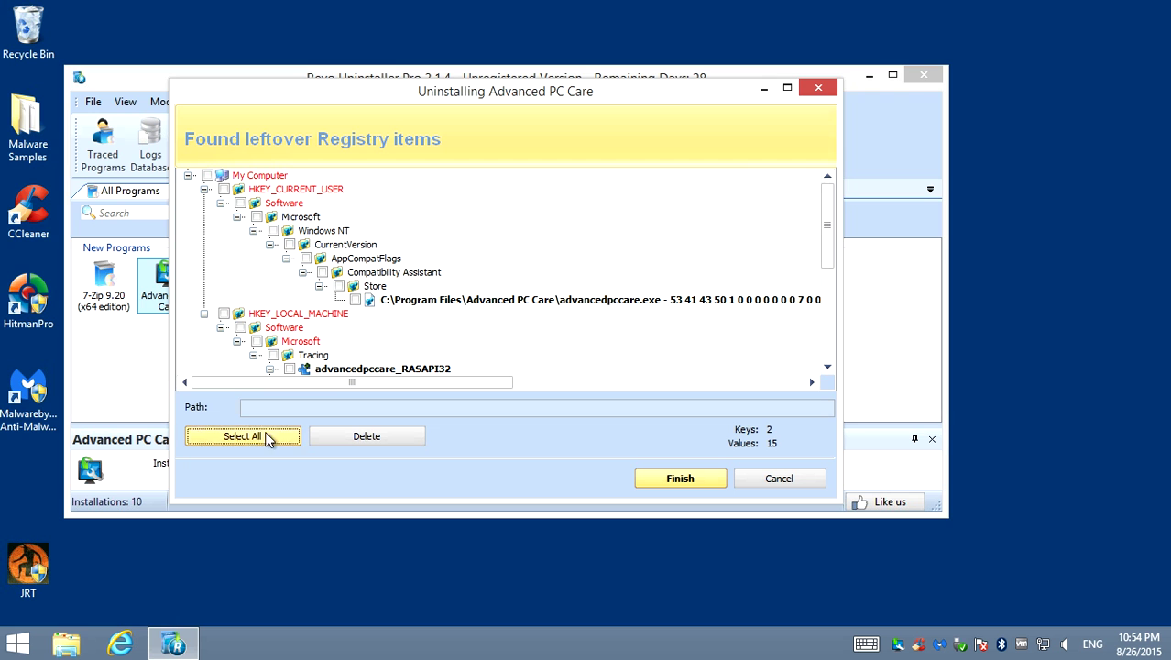
left_click(369, 438)
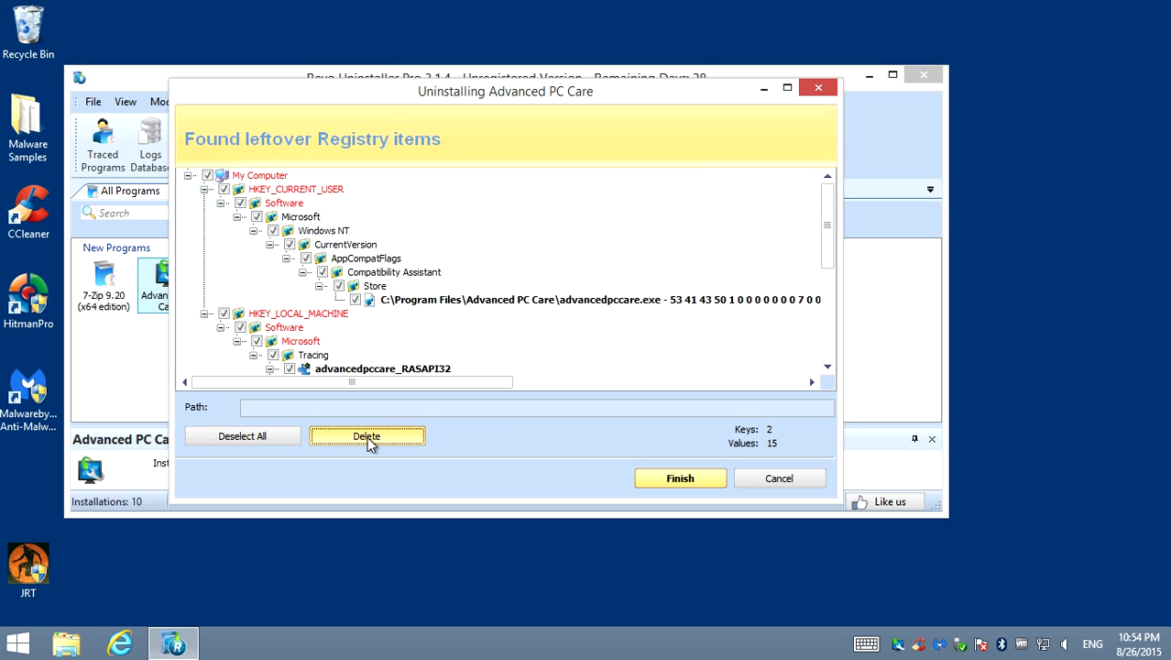
left_click(367, 439)
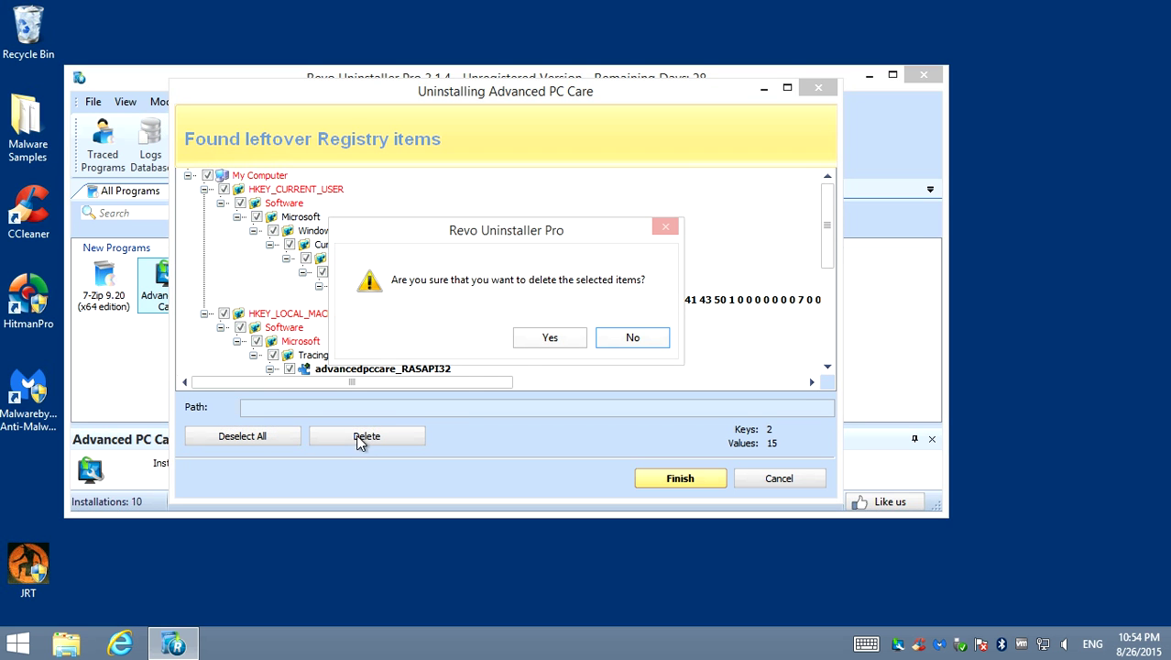
left_click(550, 338)
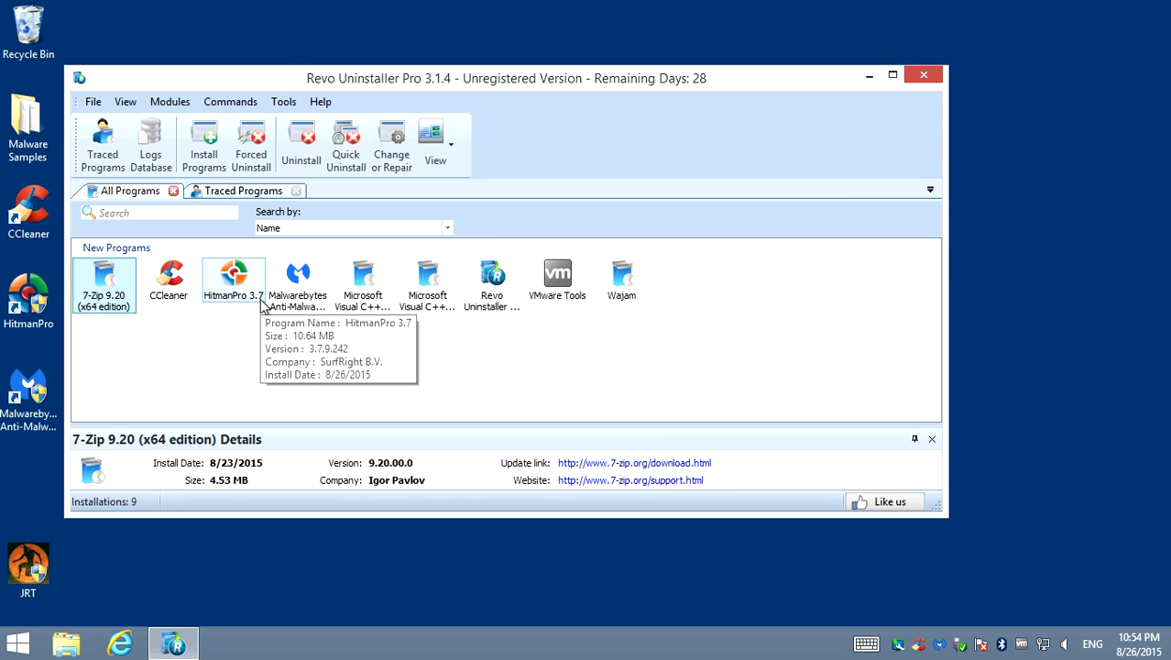
left_click(924, 74)
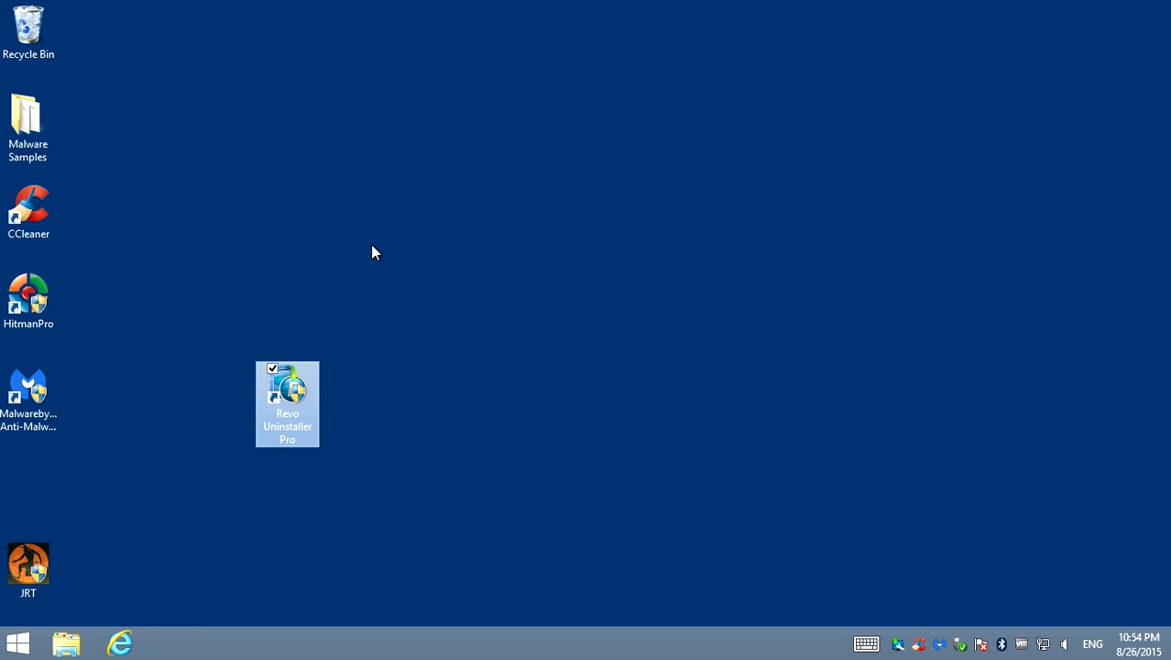
Move the Malwarebytes Anti-Malware shortcut to an empty desktop area and launch the program with permission to make changes
mouse_move(43, 234)
left_mouse_down()
mouse_move(259, 170)
mouse_move(588, 248)
mouse_move(50, 215)
left_mouse_up()
left_click_drag(20, 394, 404, 208)
double_click(416, 214)
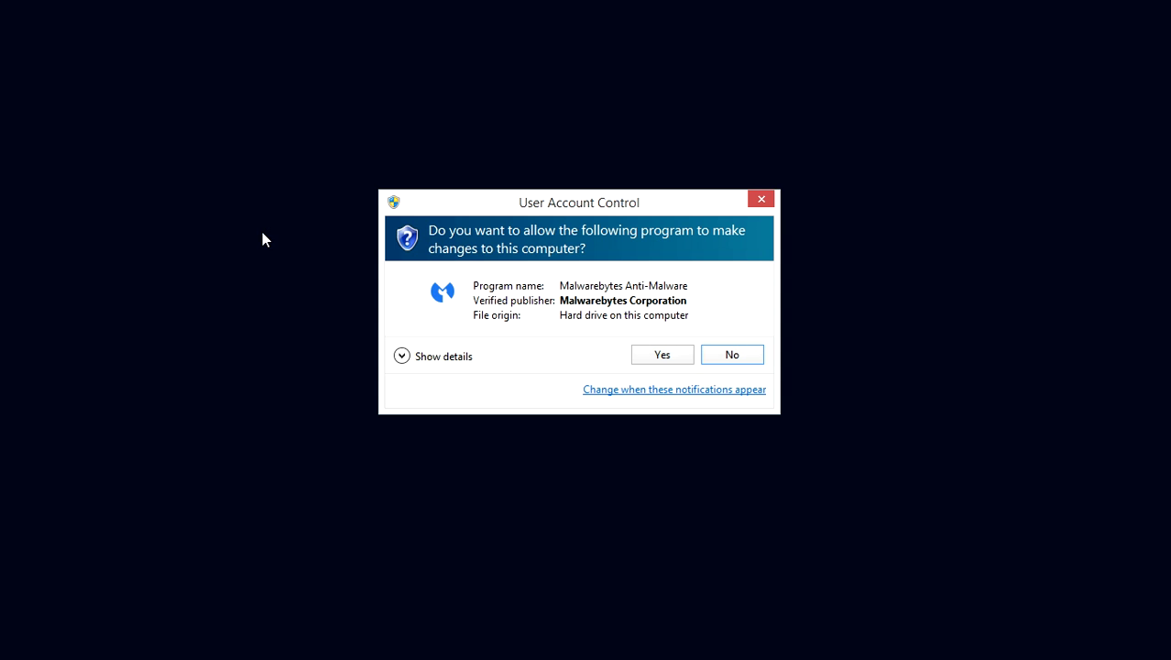
left_click(649, 355)
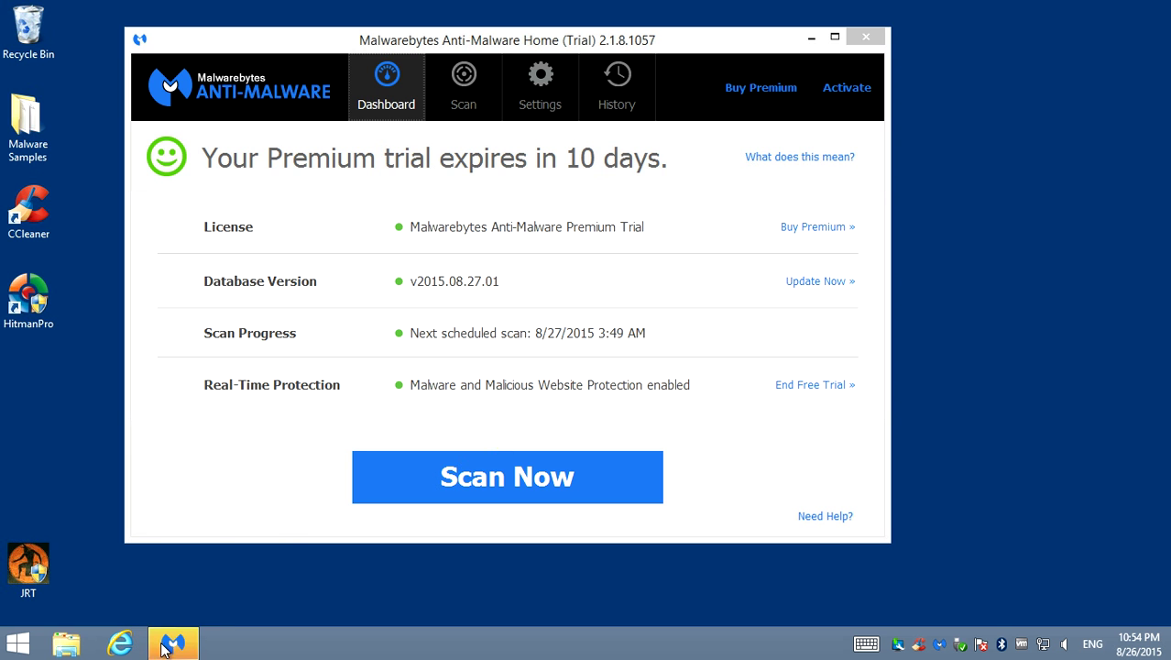
Search Google for Malwarebytes in Internet Explorer and view the official malwarebytes.org site
left_click(120, 644)
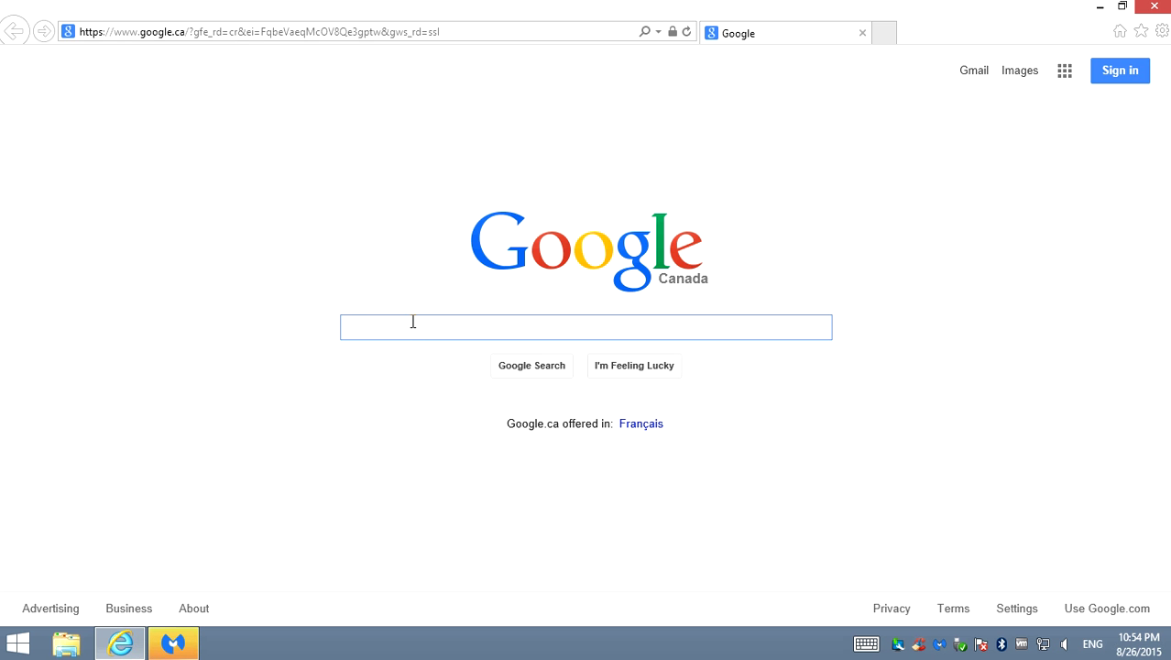
type("Malware")
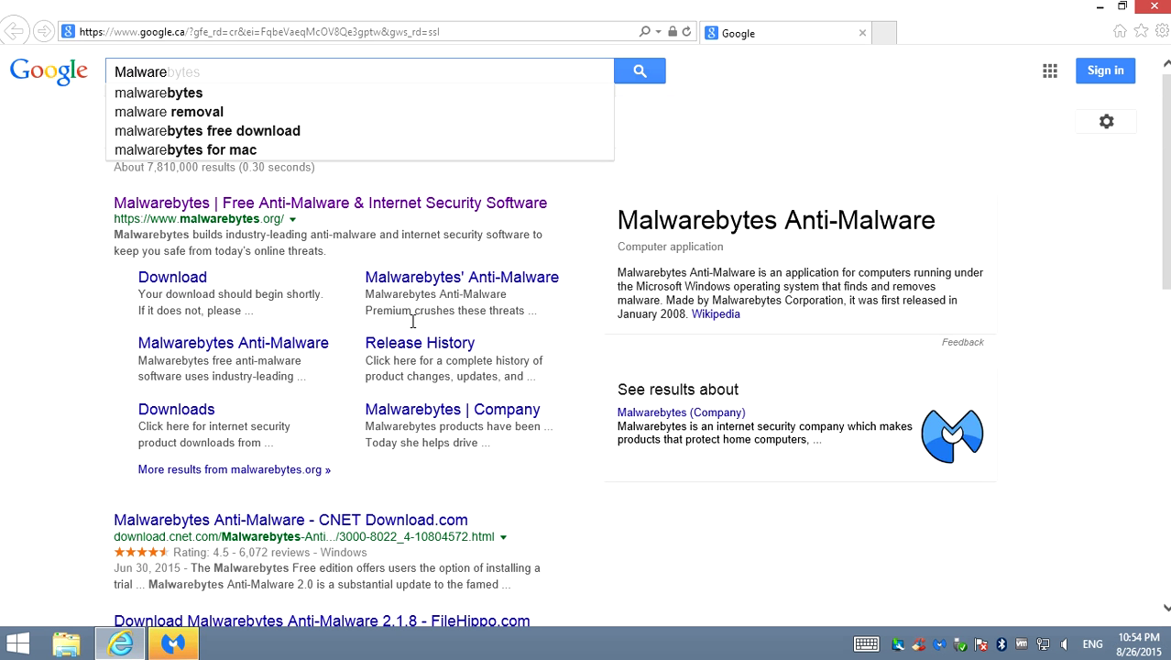
left_click(392, 207)
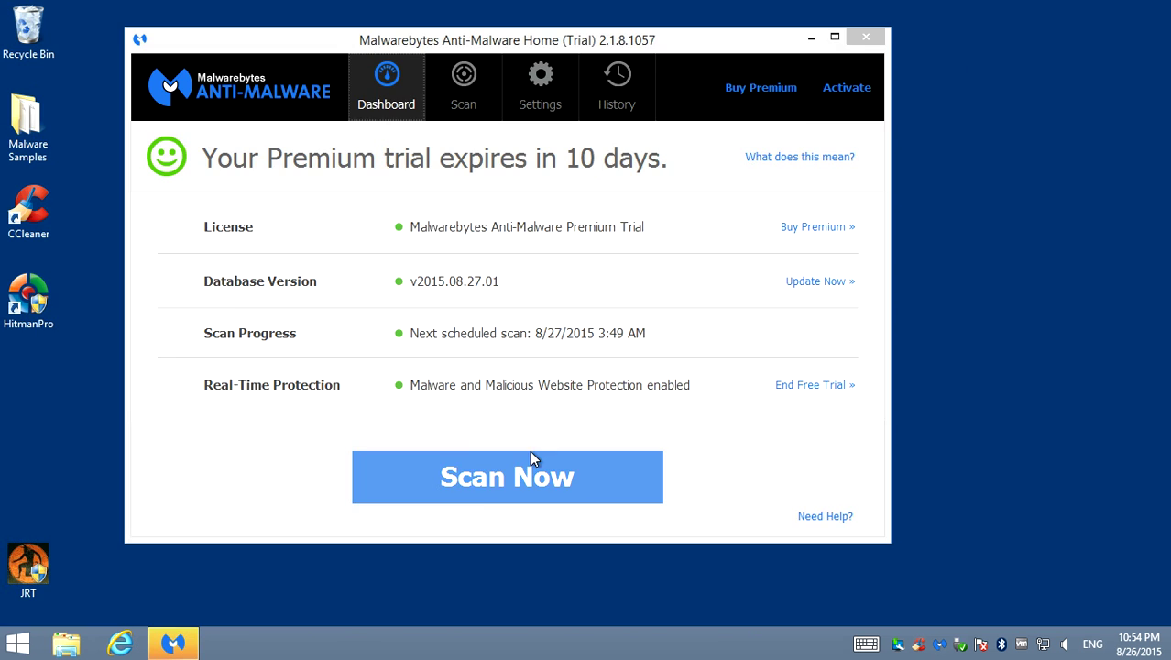
Start a Threat Scan in Malwarebytes Anti-Malware and cancel it
left_click(500, 478)
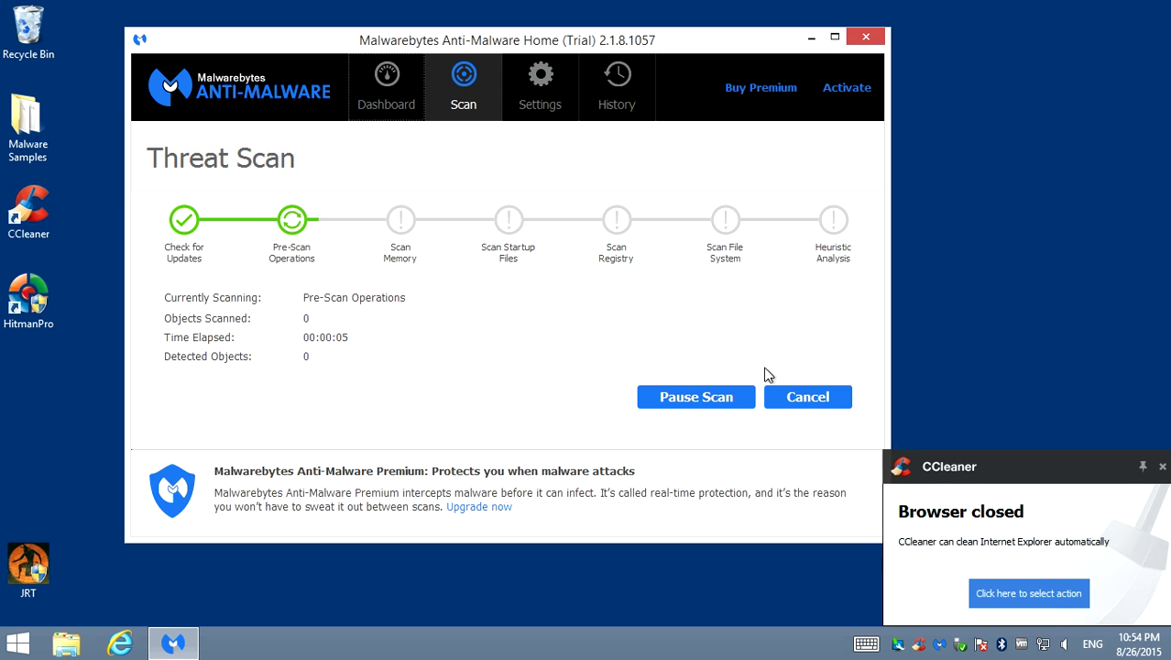
left_click(803, 399)
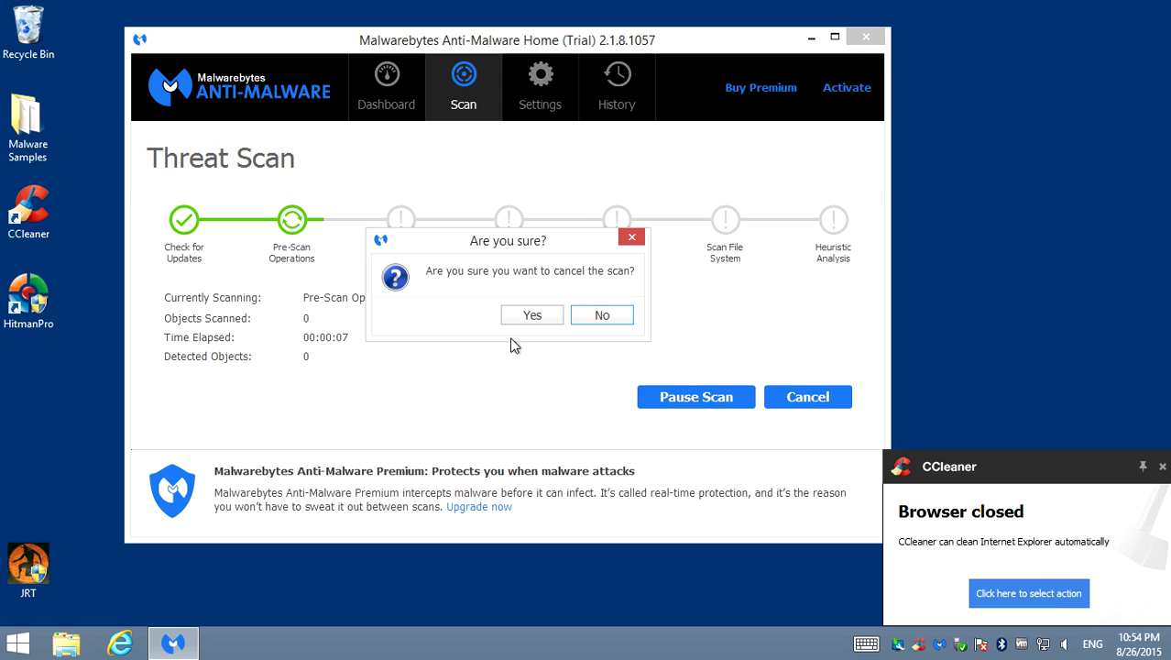
left_click(532, 316)
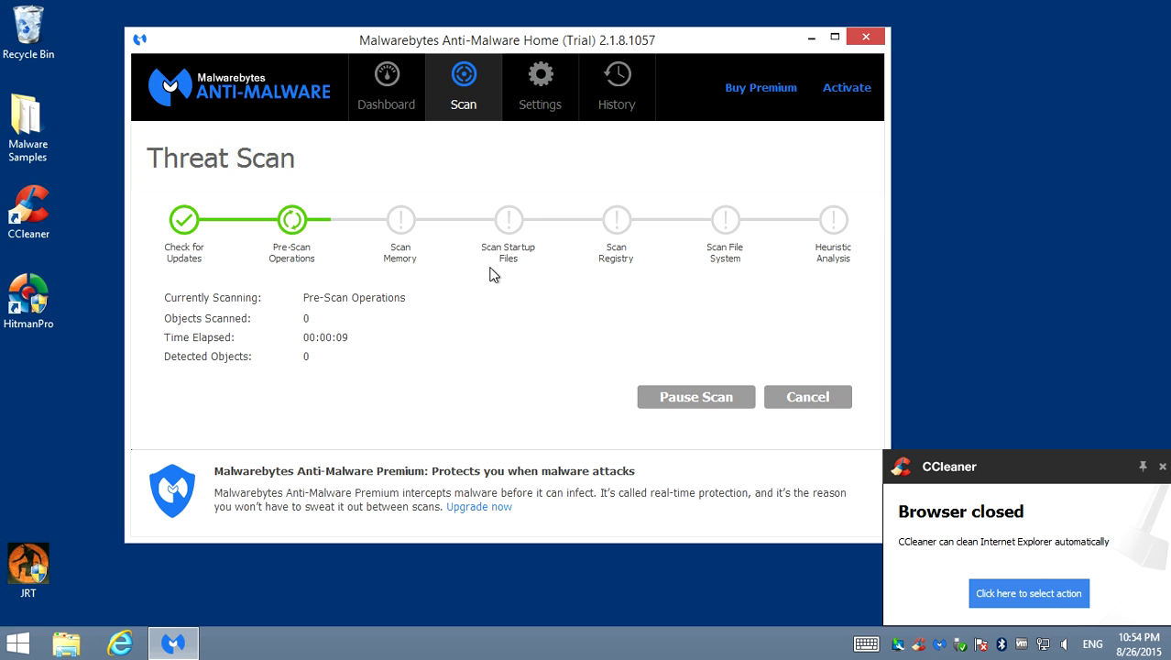
Close the Malwarebytes Anti-Malware window and dismiss the CCleaner browser-closed notification
left_click(865, 38)
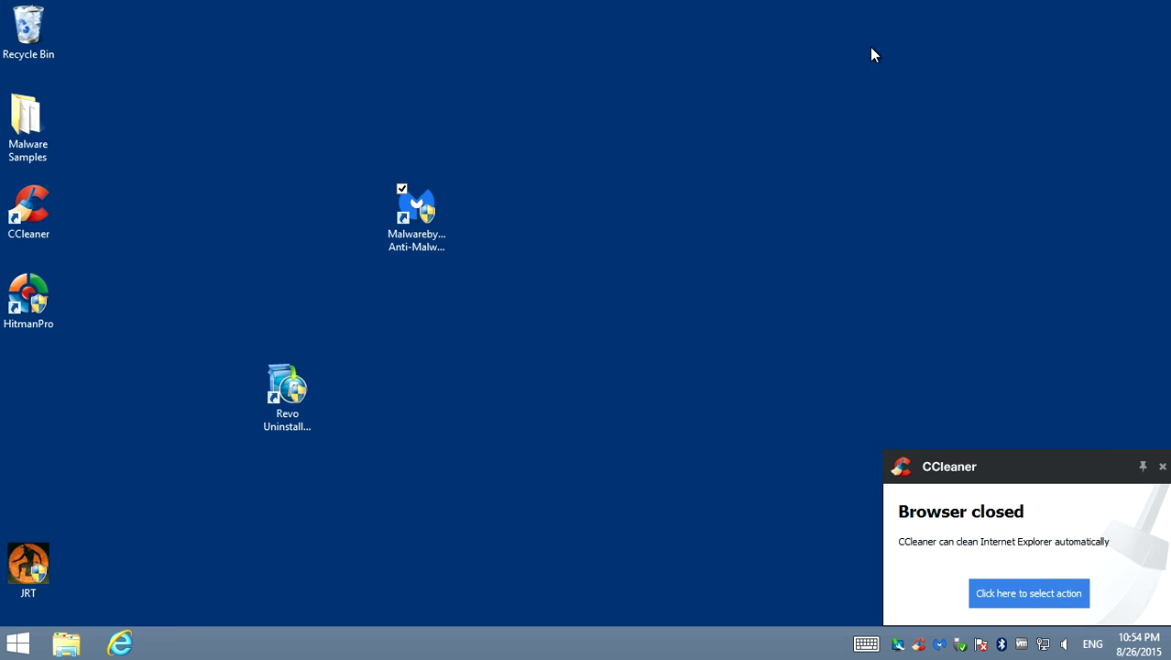
left_click(423, 197)
left_click_drag(551, 150, 424, 248)
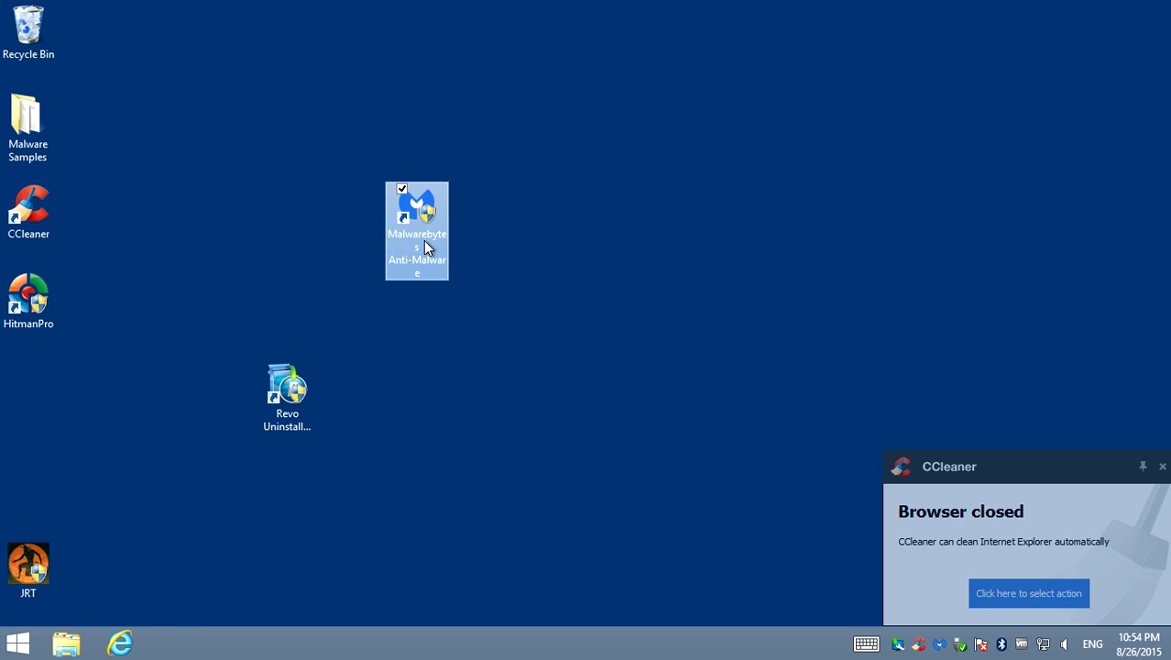
left_click(1162, 467)
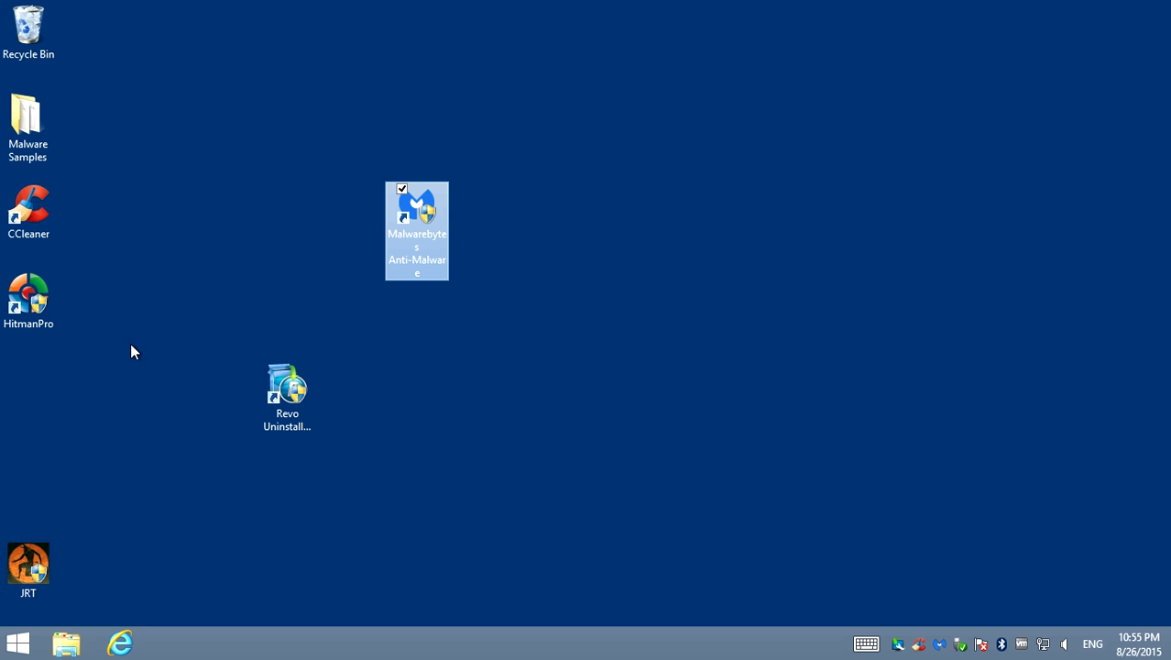
Line up the HitmanPro and JRT desktop icons in a row beside the Malwarebytes Anti-Malware shortcut
left_click_drag(39, 319, 357, 261)
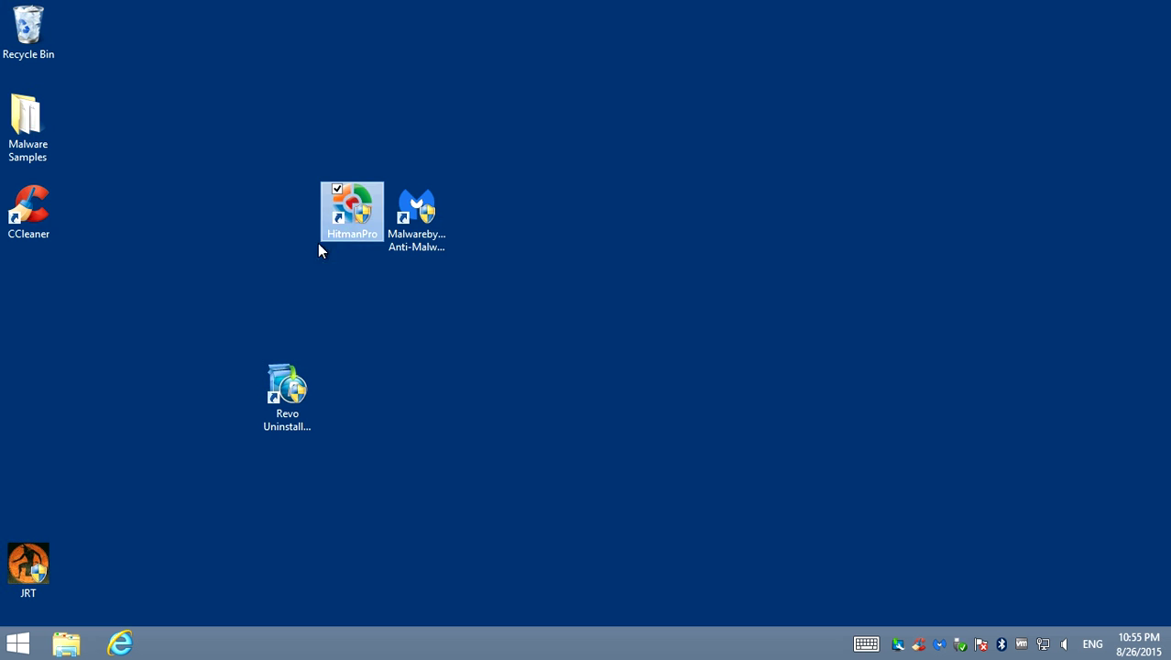
left_click(279, 196)
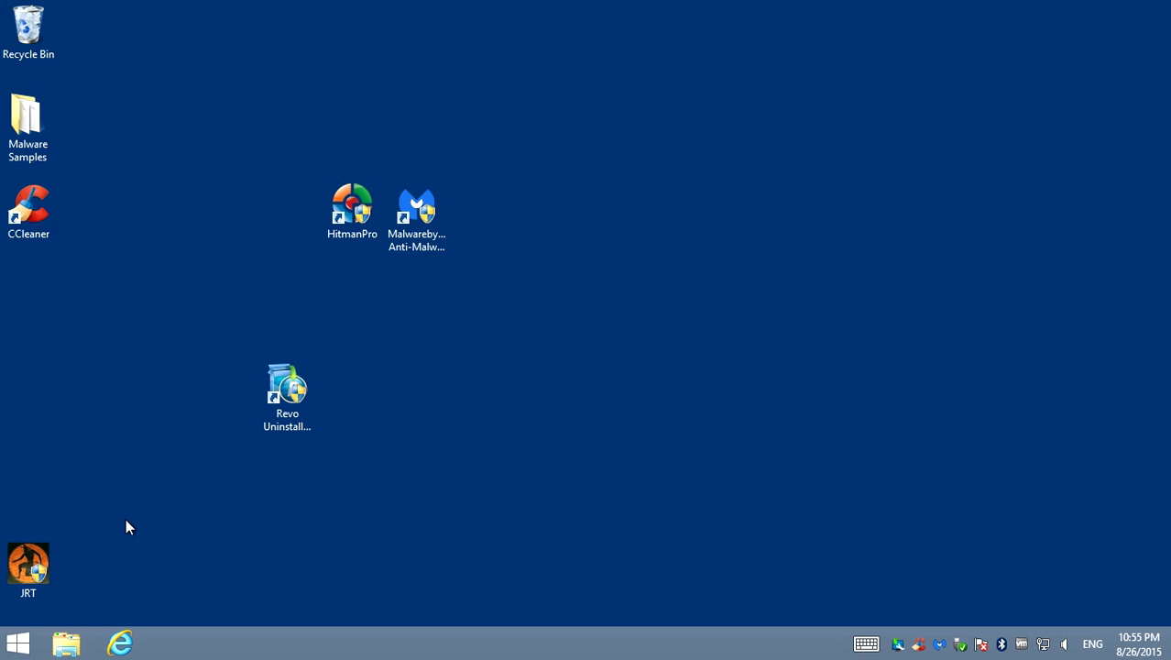
left_click_drag(28, 579, 228, 273)
left_click_drag(252, 227, 284, 229)
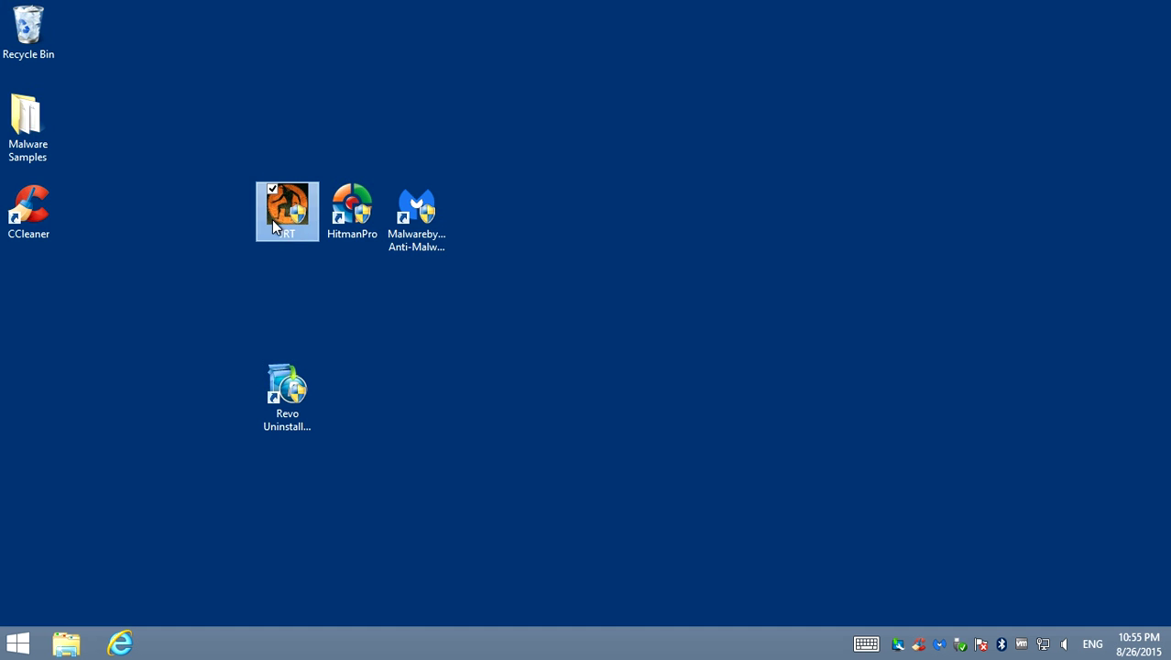
Launch Junkware Removal Tool to view its start screen and disclaimer, and close it without running the cleanup
double_click(290, 211)
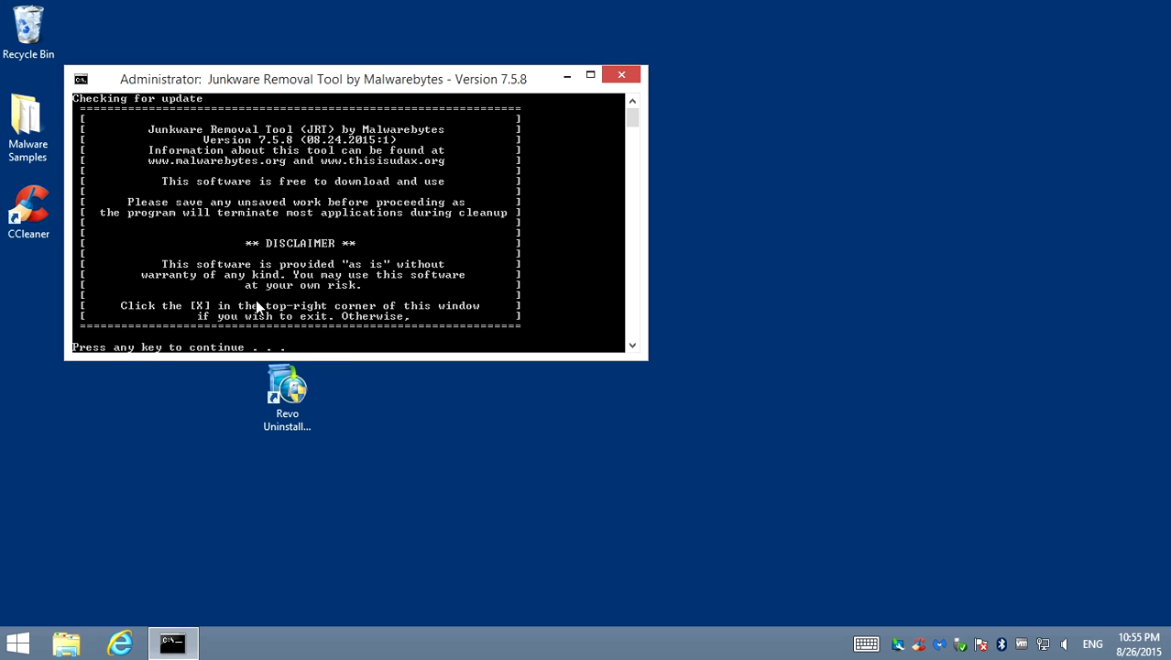
left_click(621, 77)
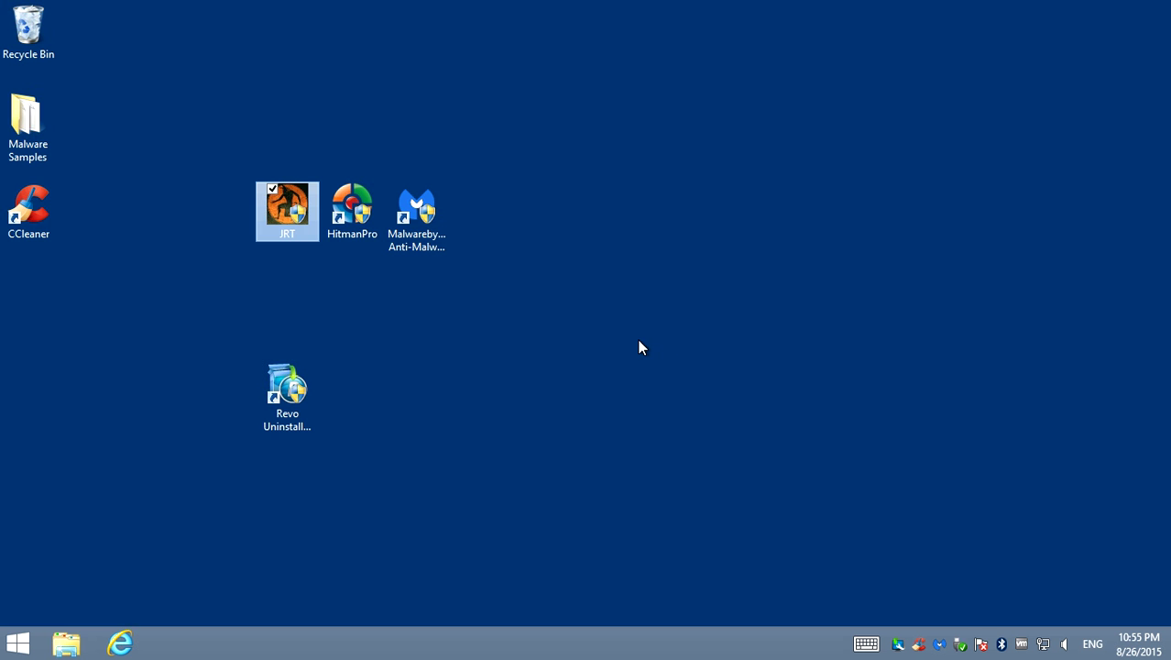
left_click_drag(556, 136, 240, 241)
left_click(664, 343)
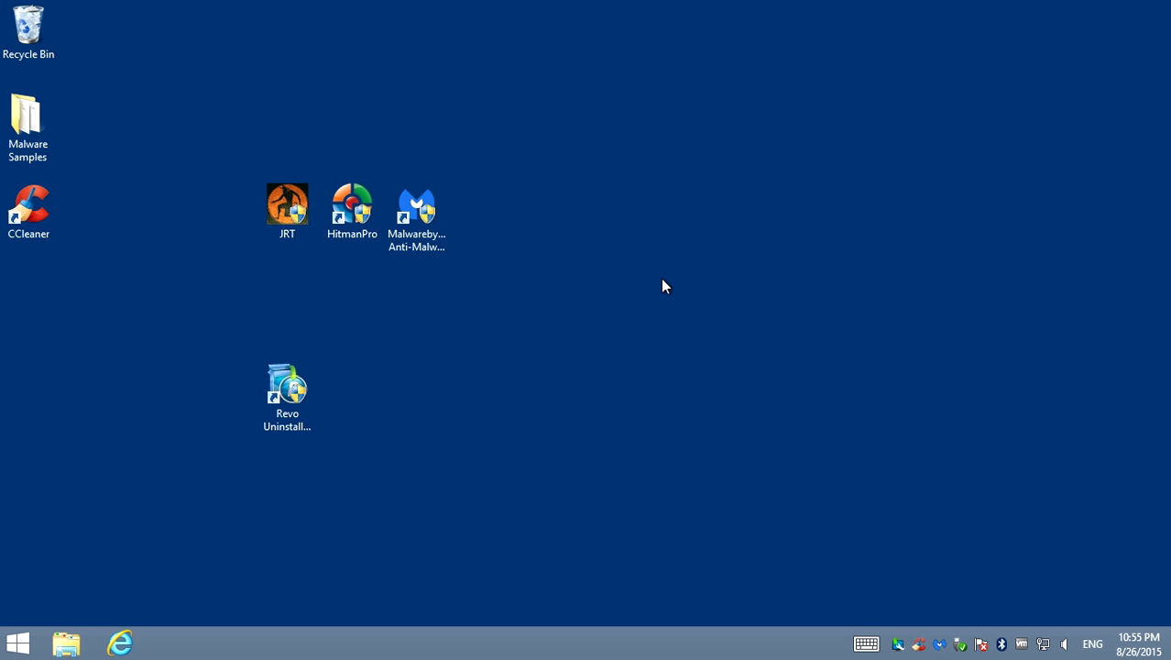
mouse_move(693, 4)
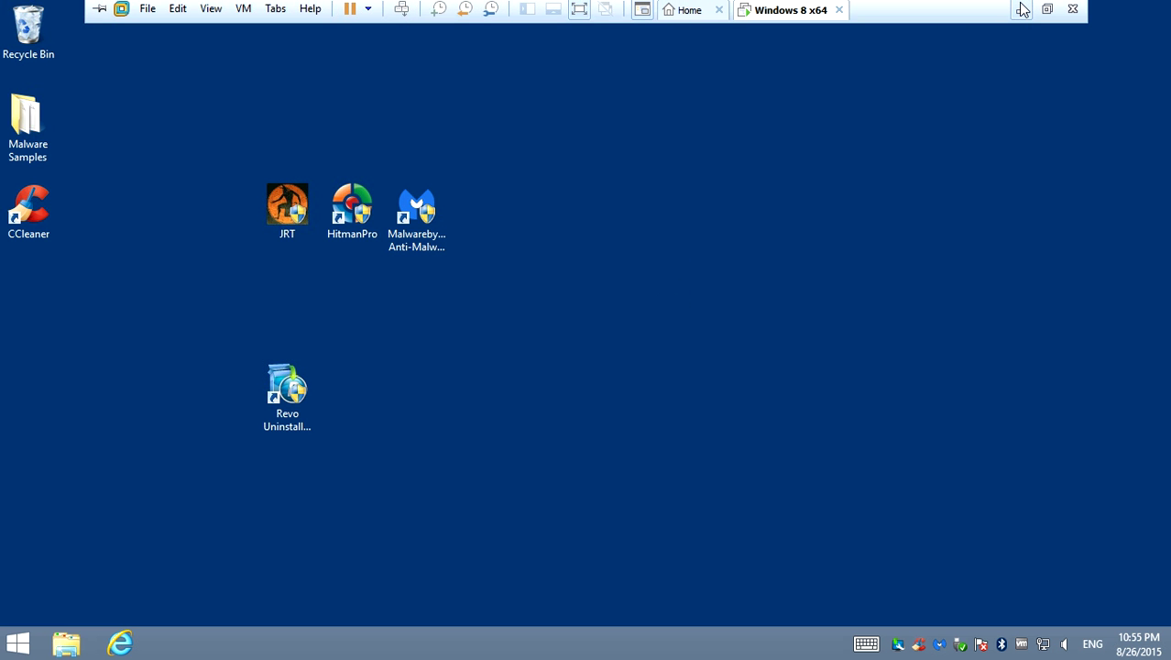